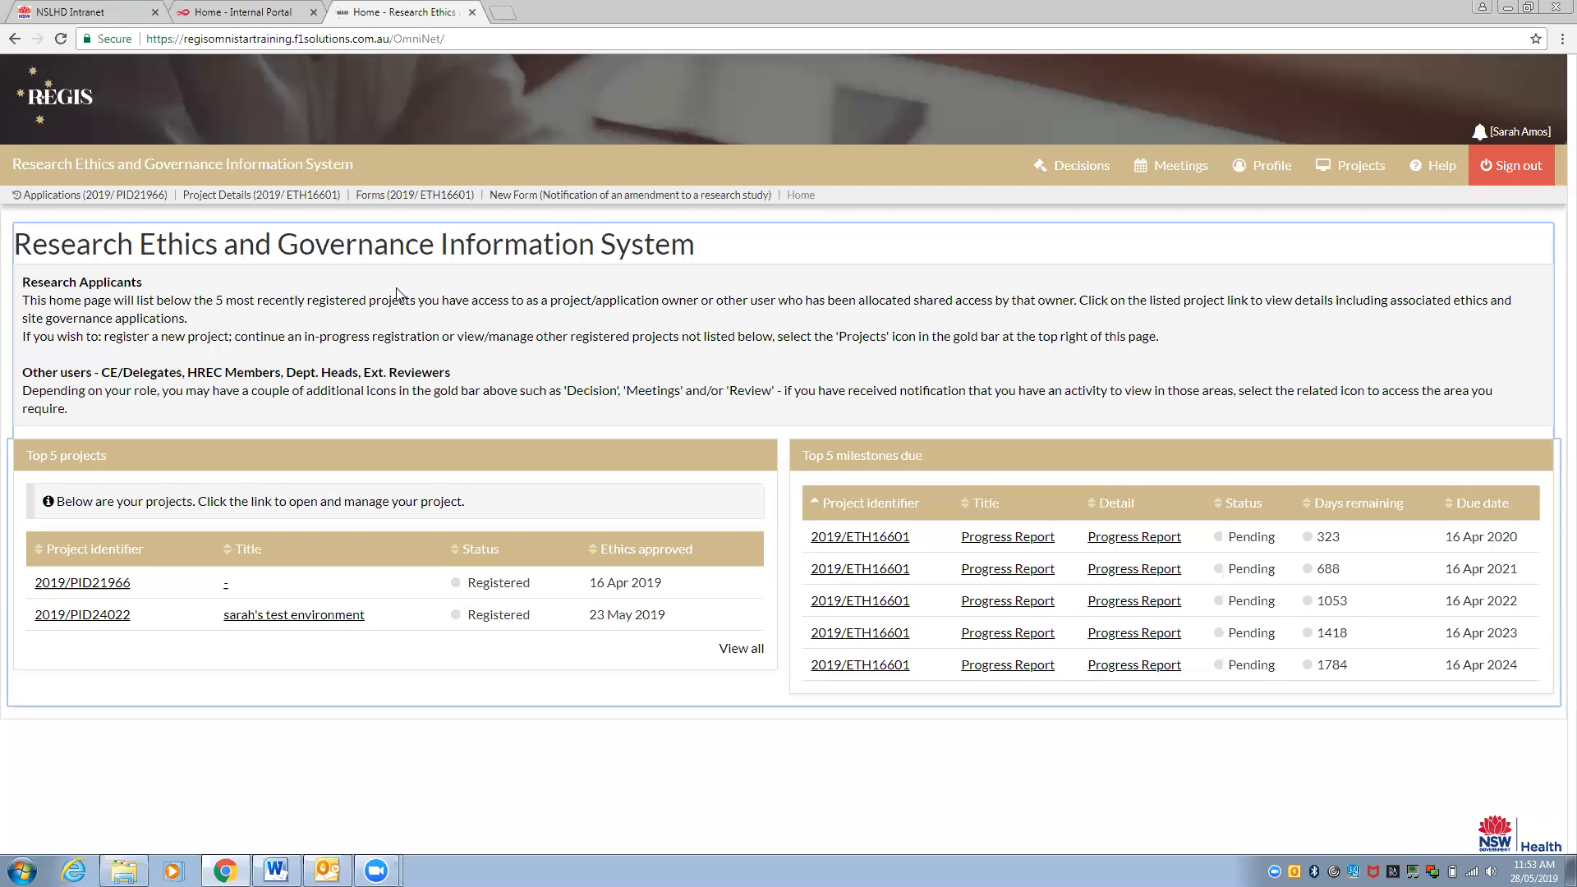
Open project 2019/PID21966 and view the project information and forms for application 2019/ETH16601
click(96, 592)
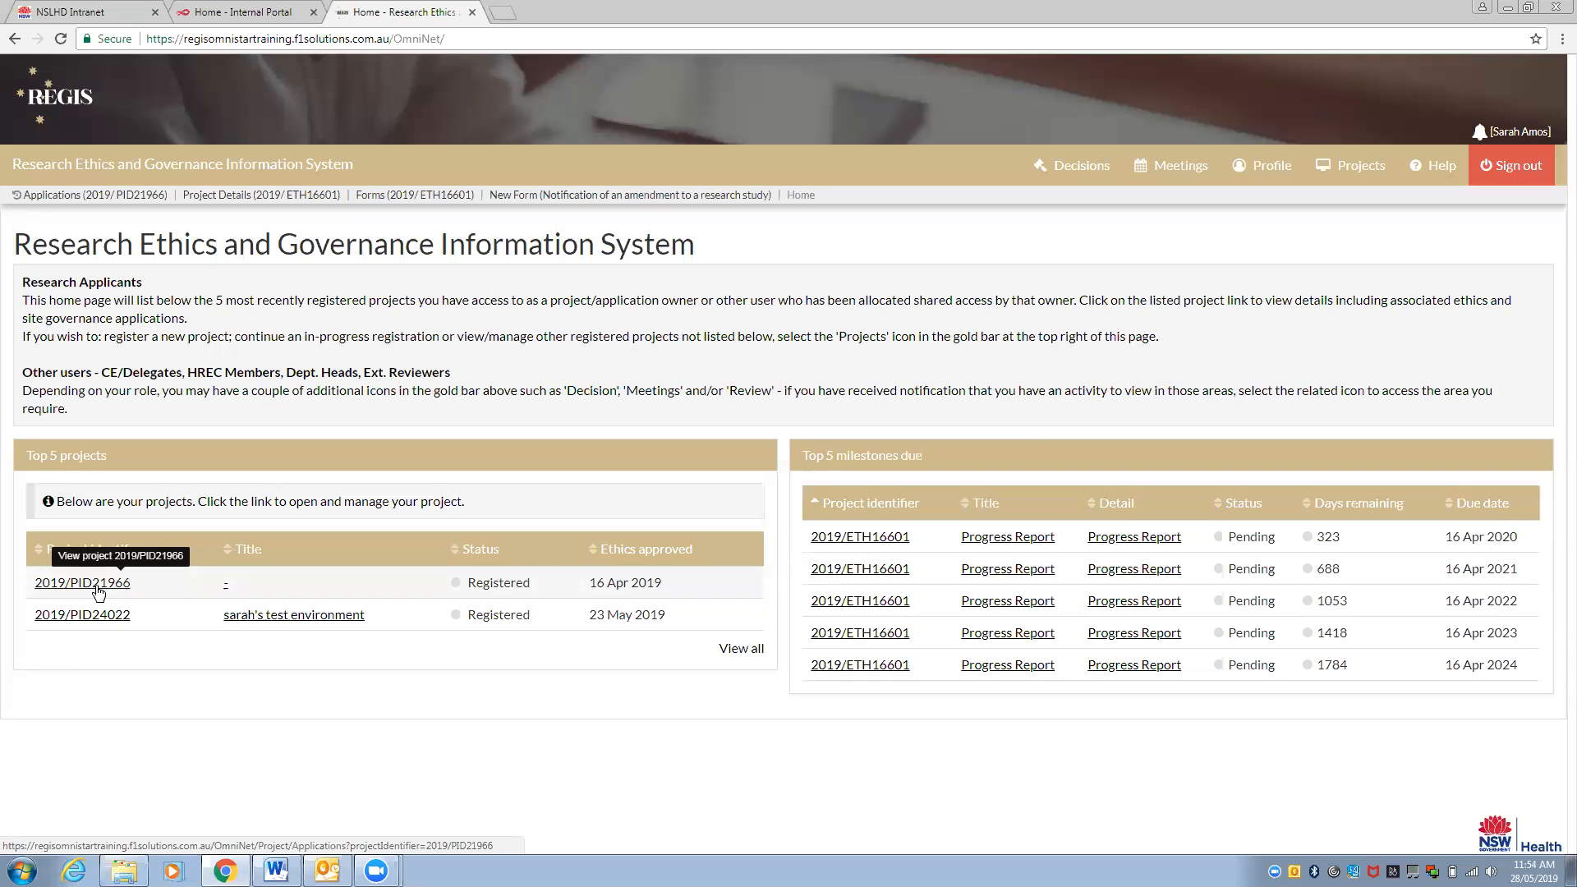
click(97, 585)
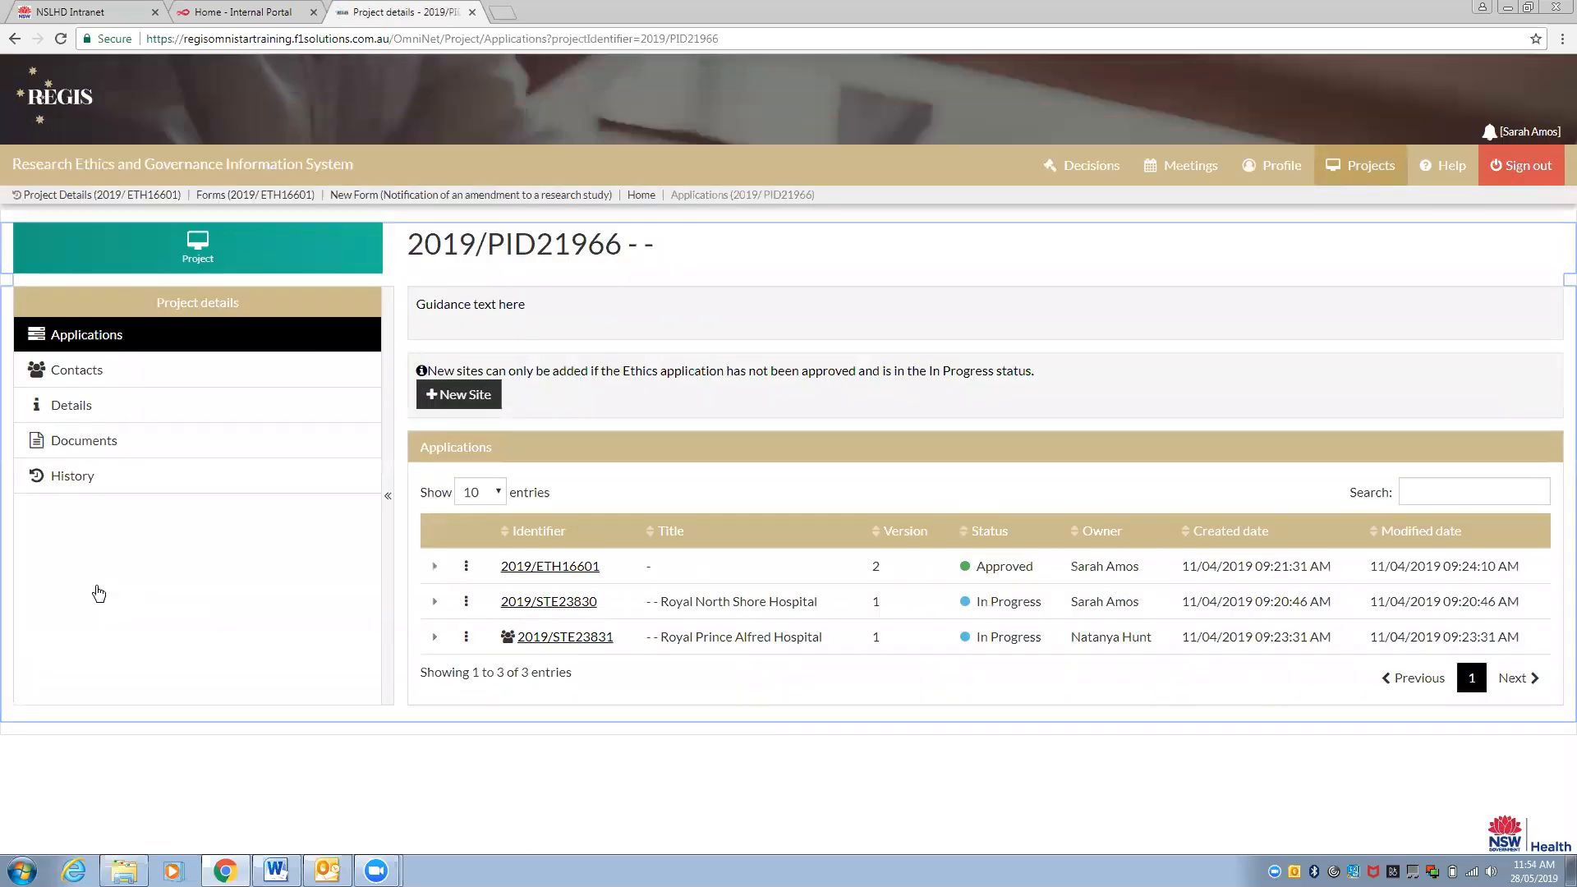
click(467, 566)
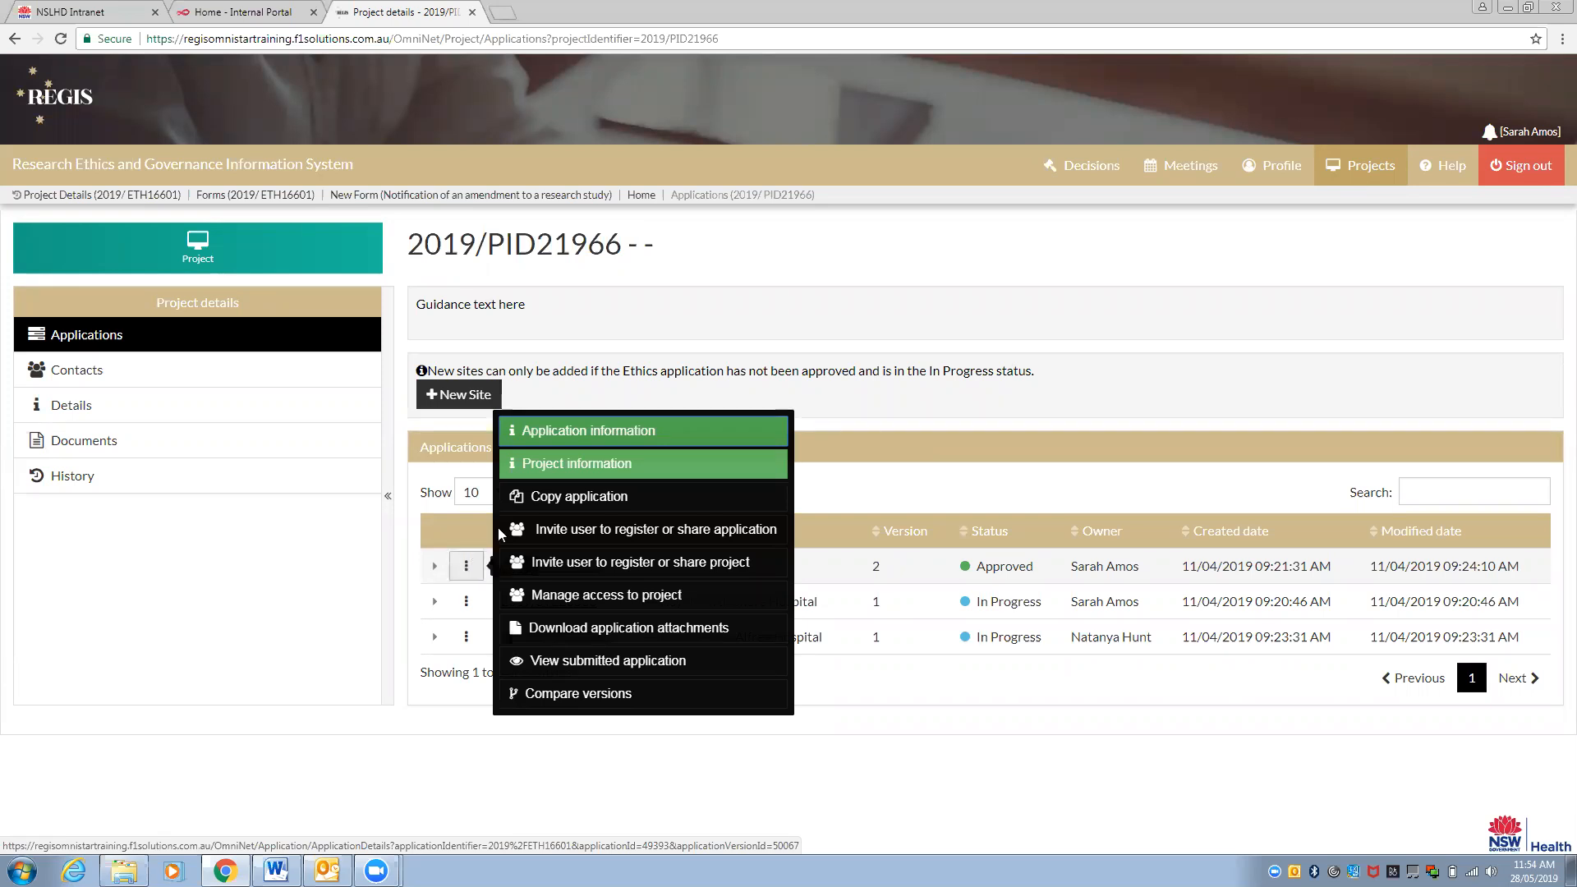
click(588, 463)
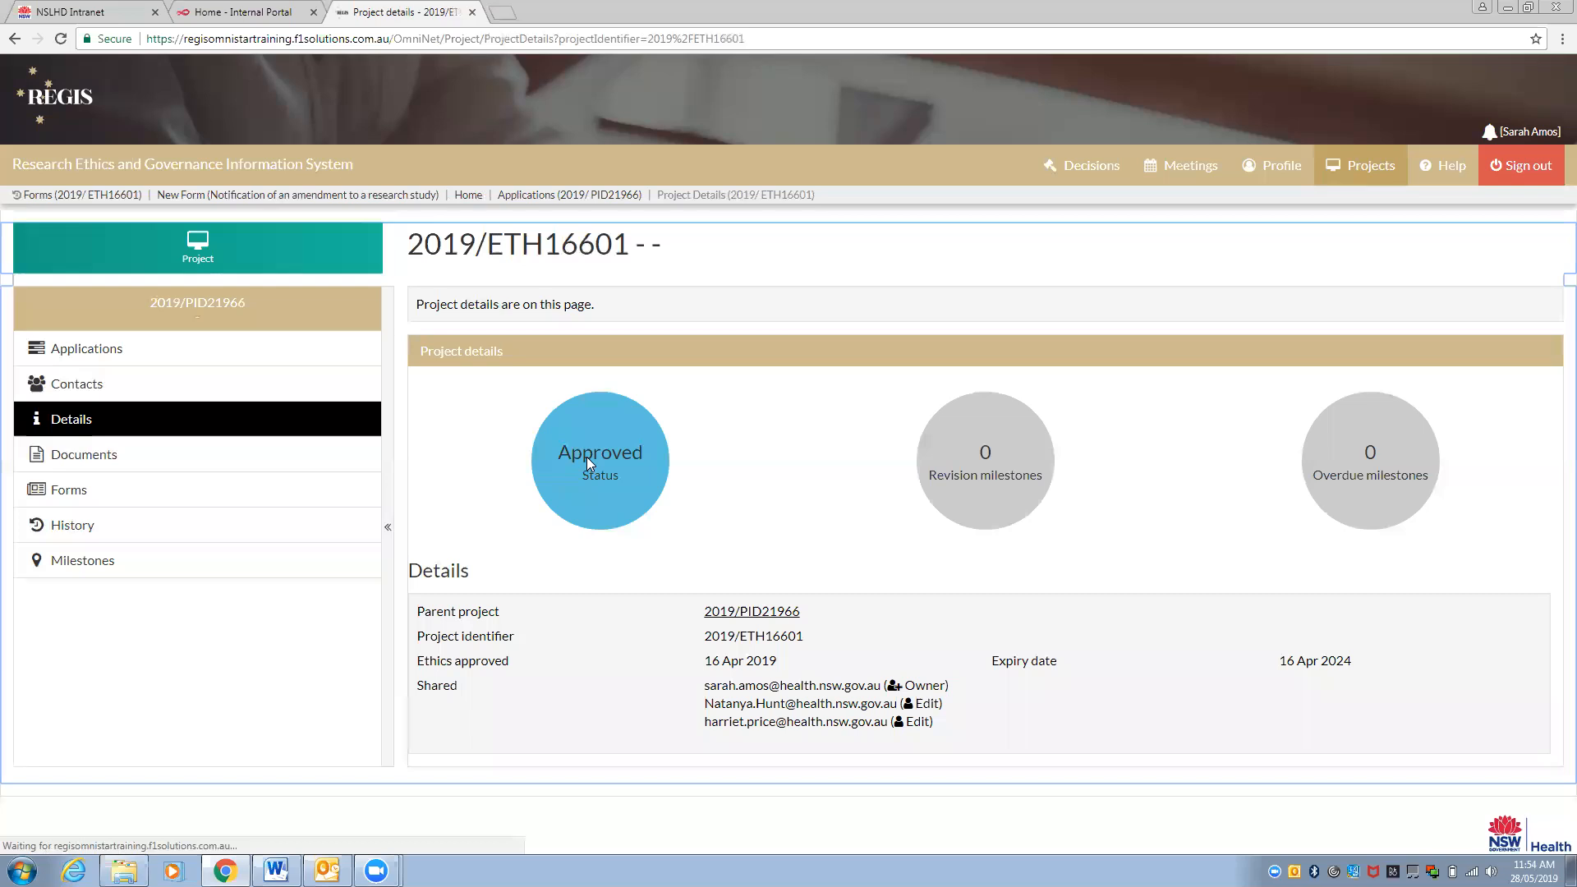
click(257, 493)
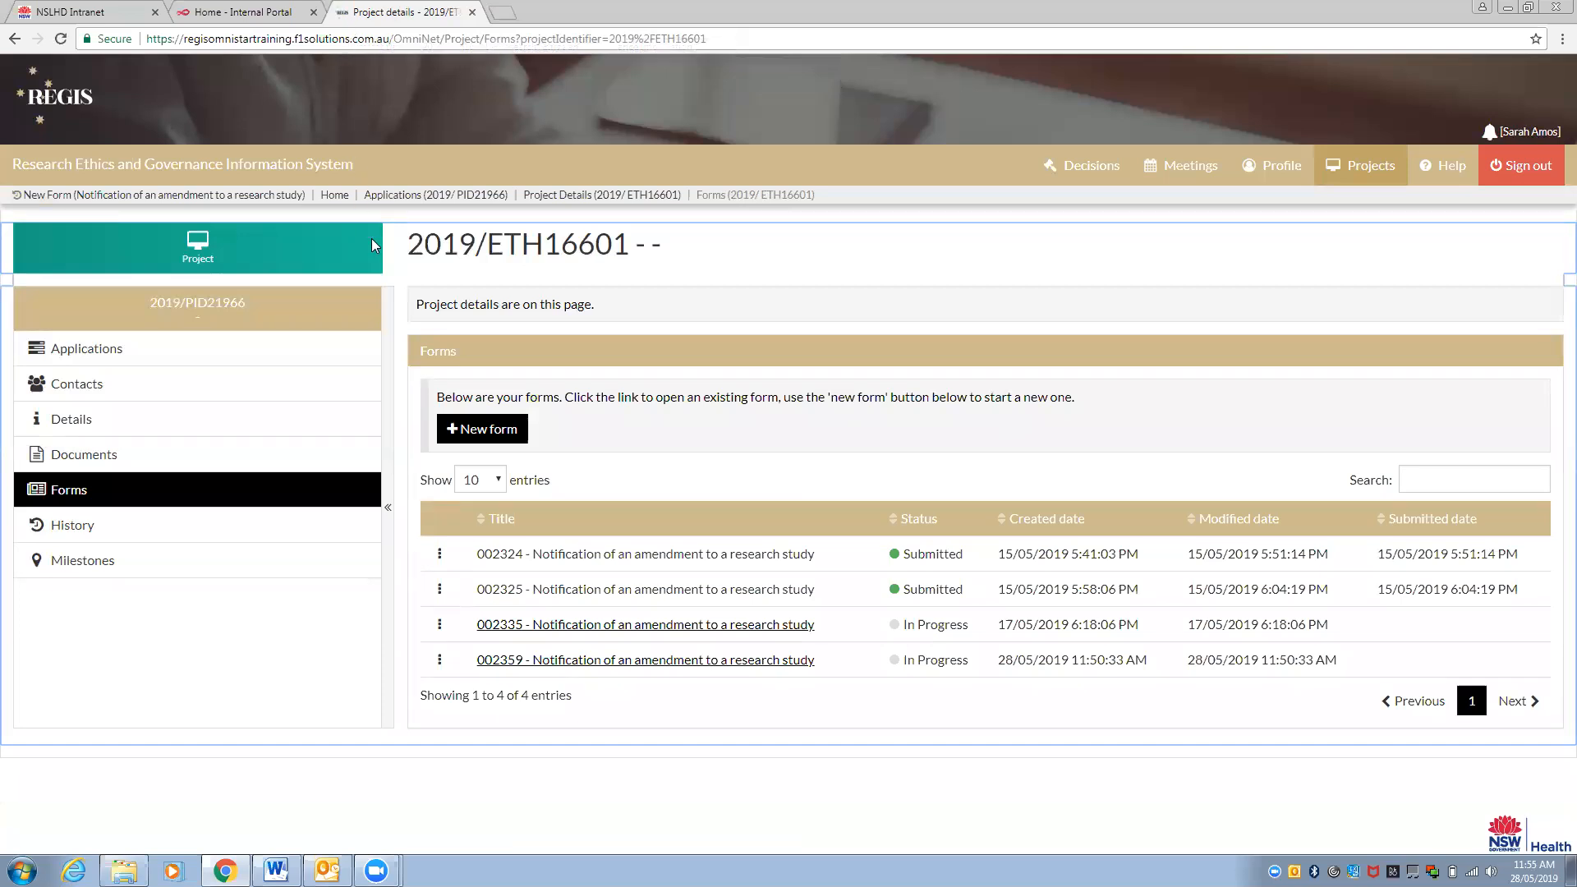
Start a new form for project 2019/ETH16601
click(492, 430)
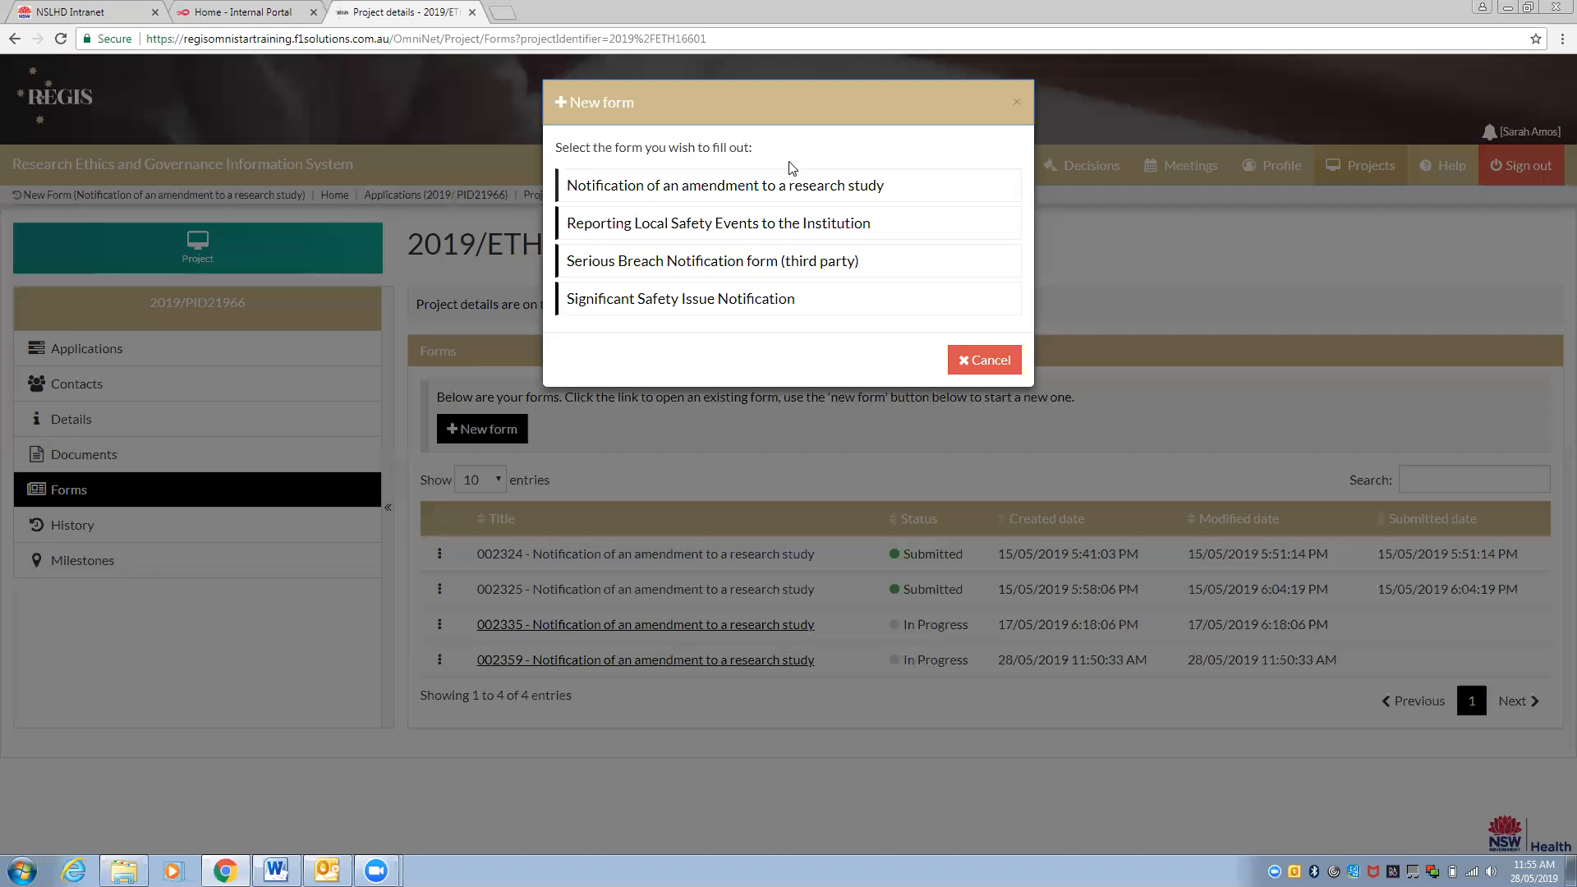
Choose the 'Notification of an amendment to a research study' form type
click(797, 191)
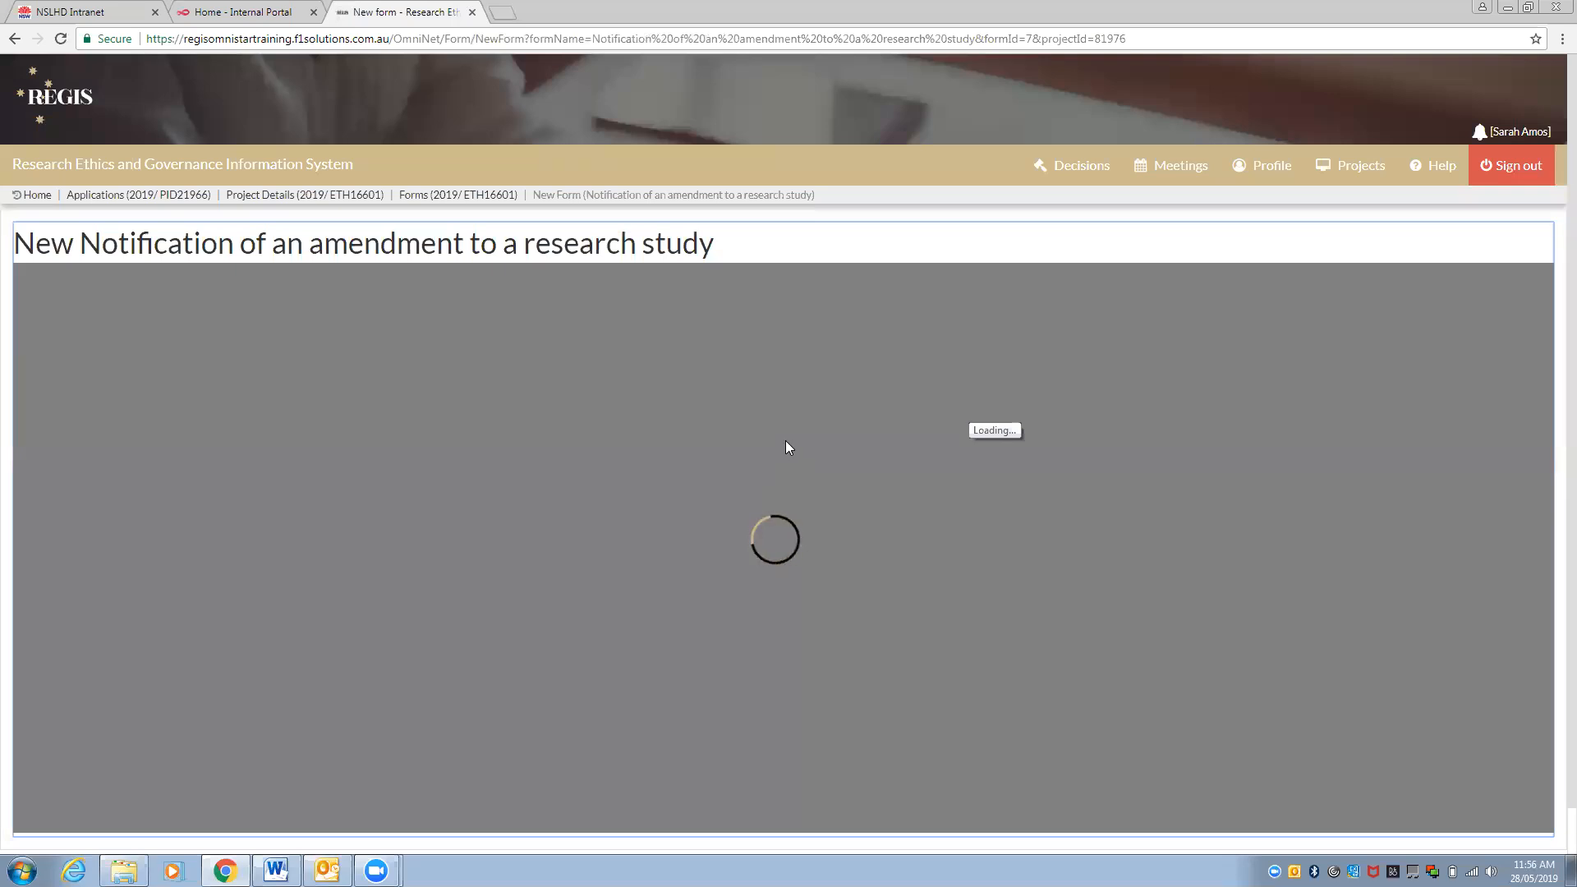
scroll(785, 440, down, 1)
Pick Change in PI/CPI as the amendment type and advance to the next section
scroll(785, 448, up, 1)
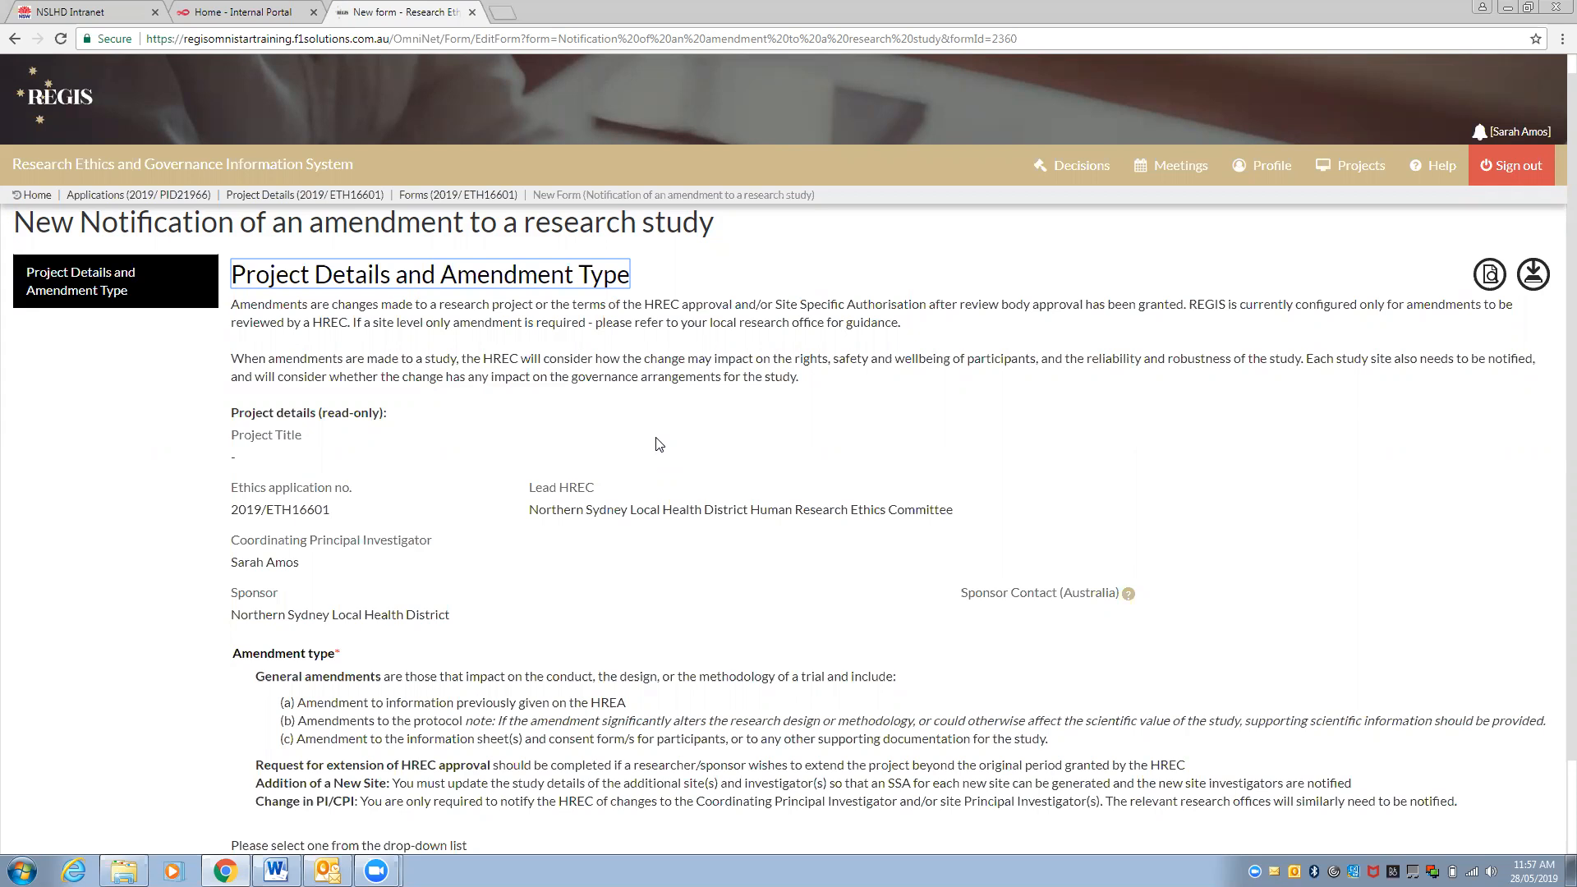
scroll(659, 444, down, 2)
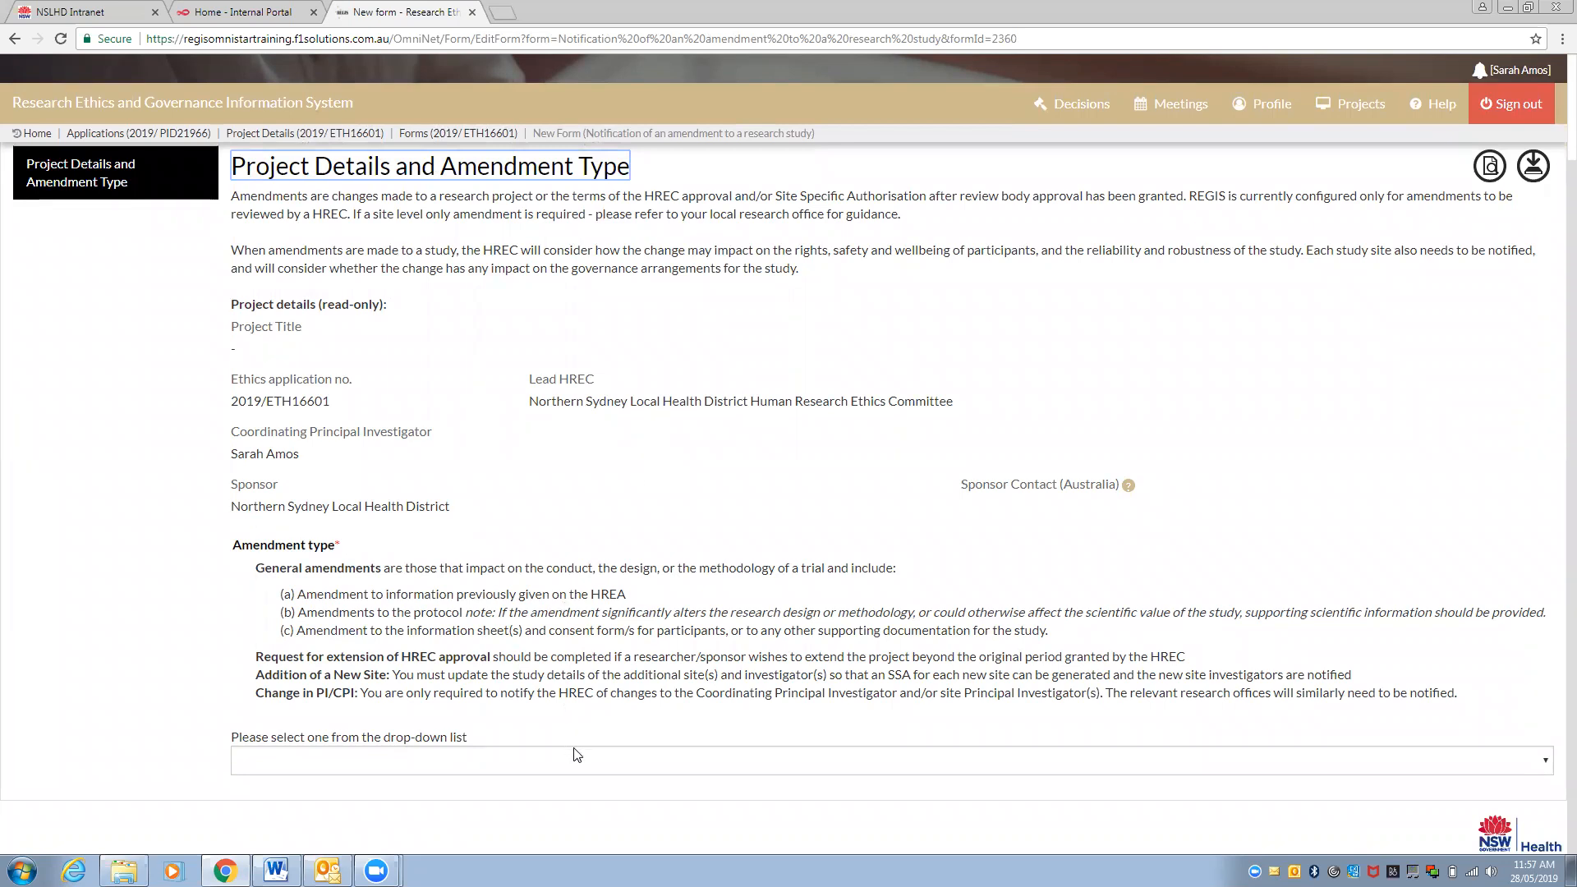
click(1218, 765)
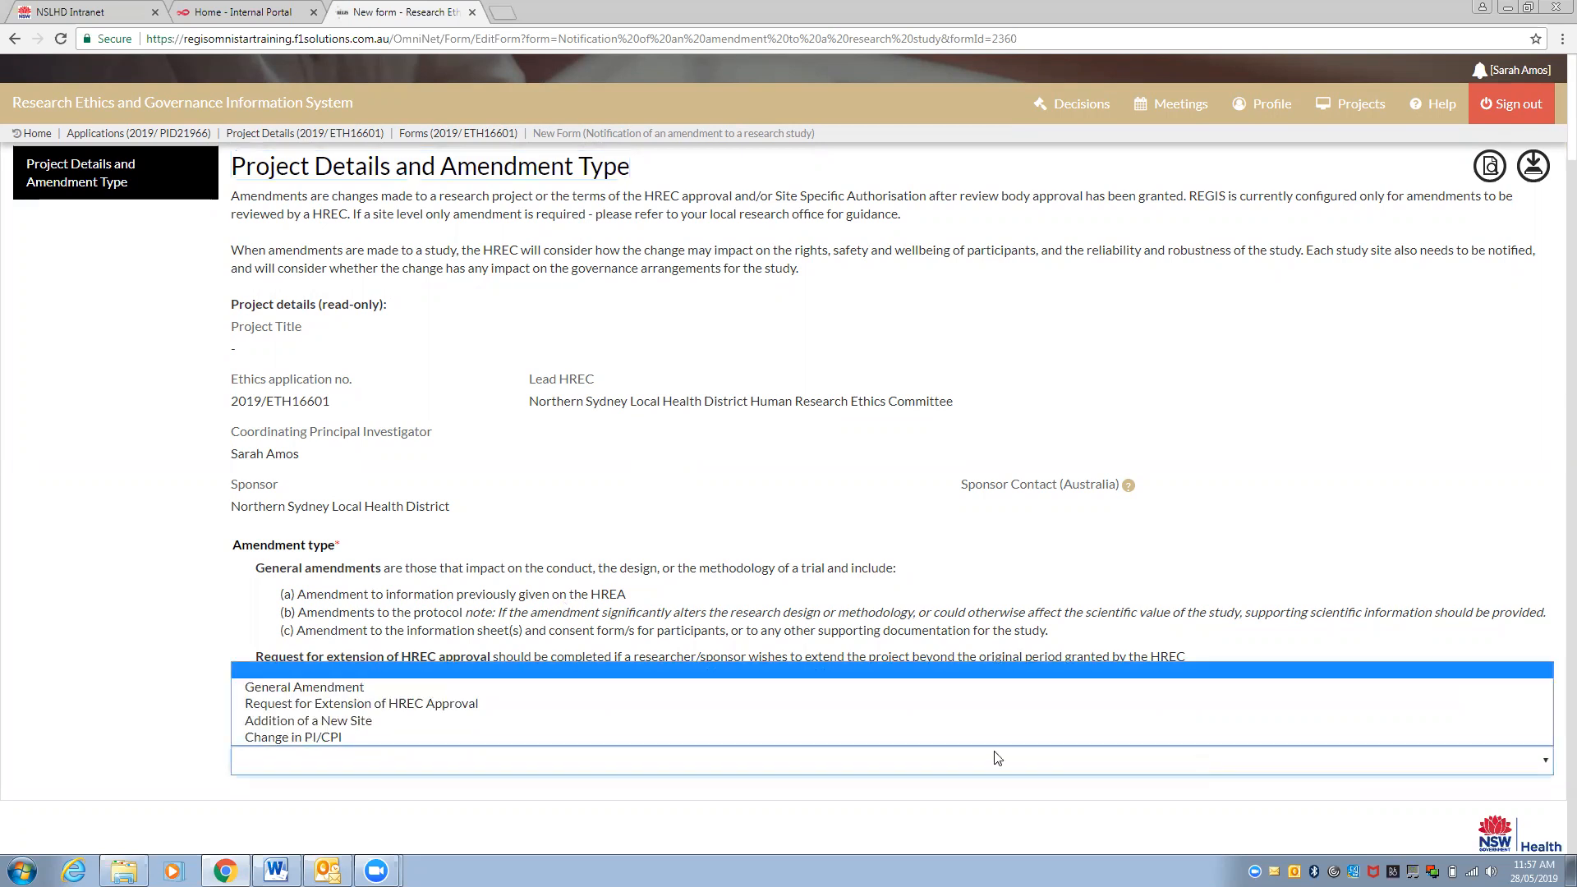
click(335, 737)
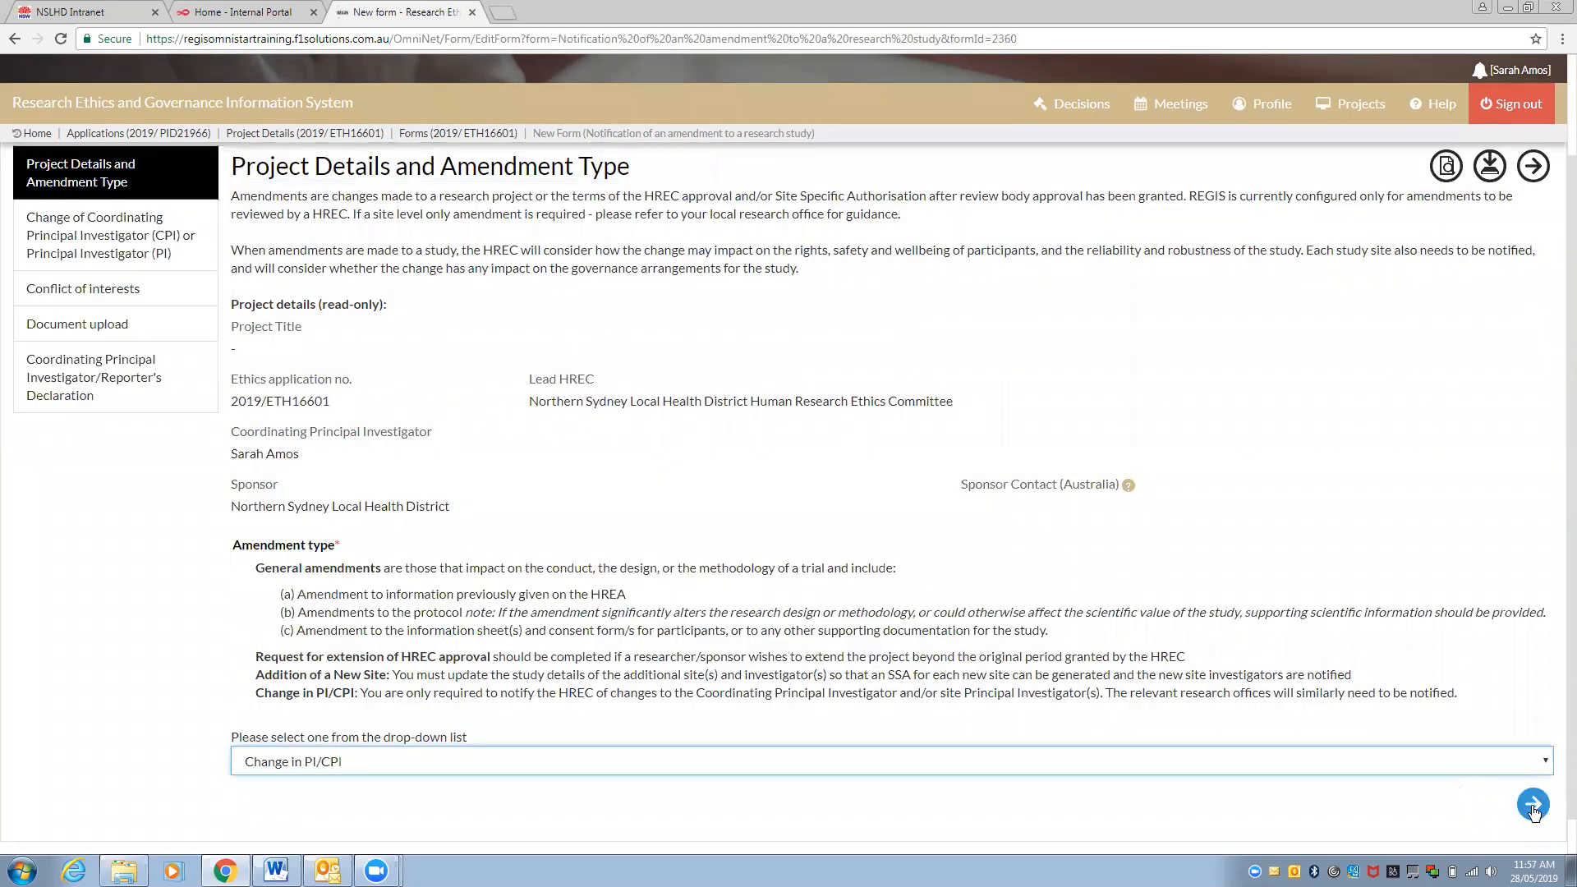
click(1532, 807)
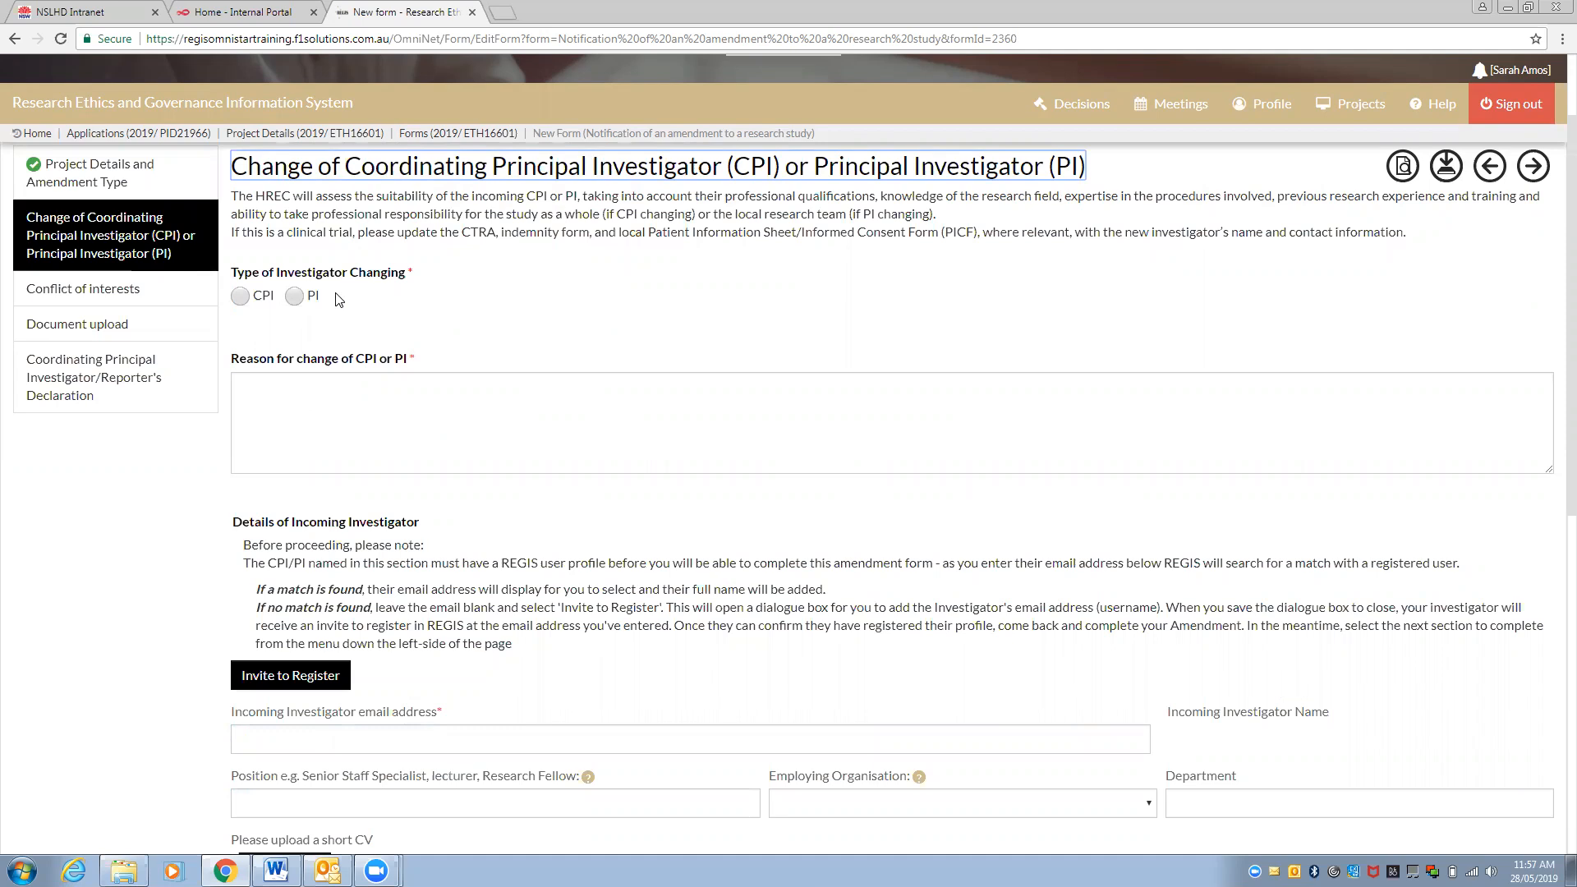
Mark the CPI as the investigator being changed, with '-' as the reason for change
click(240, 297)
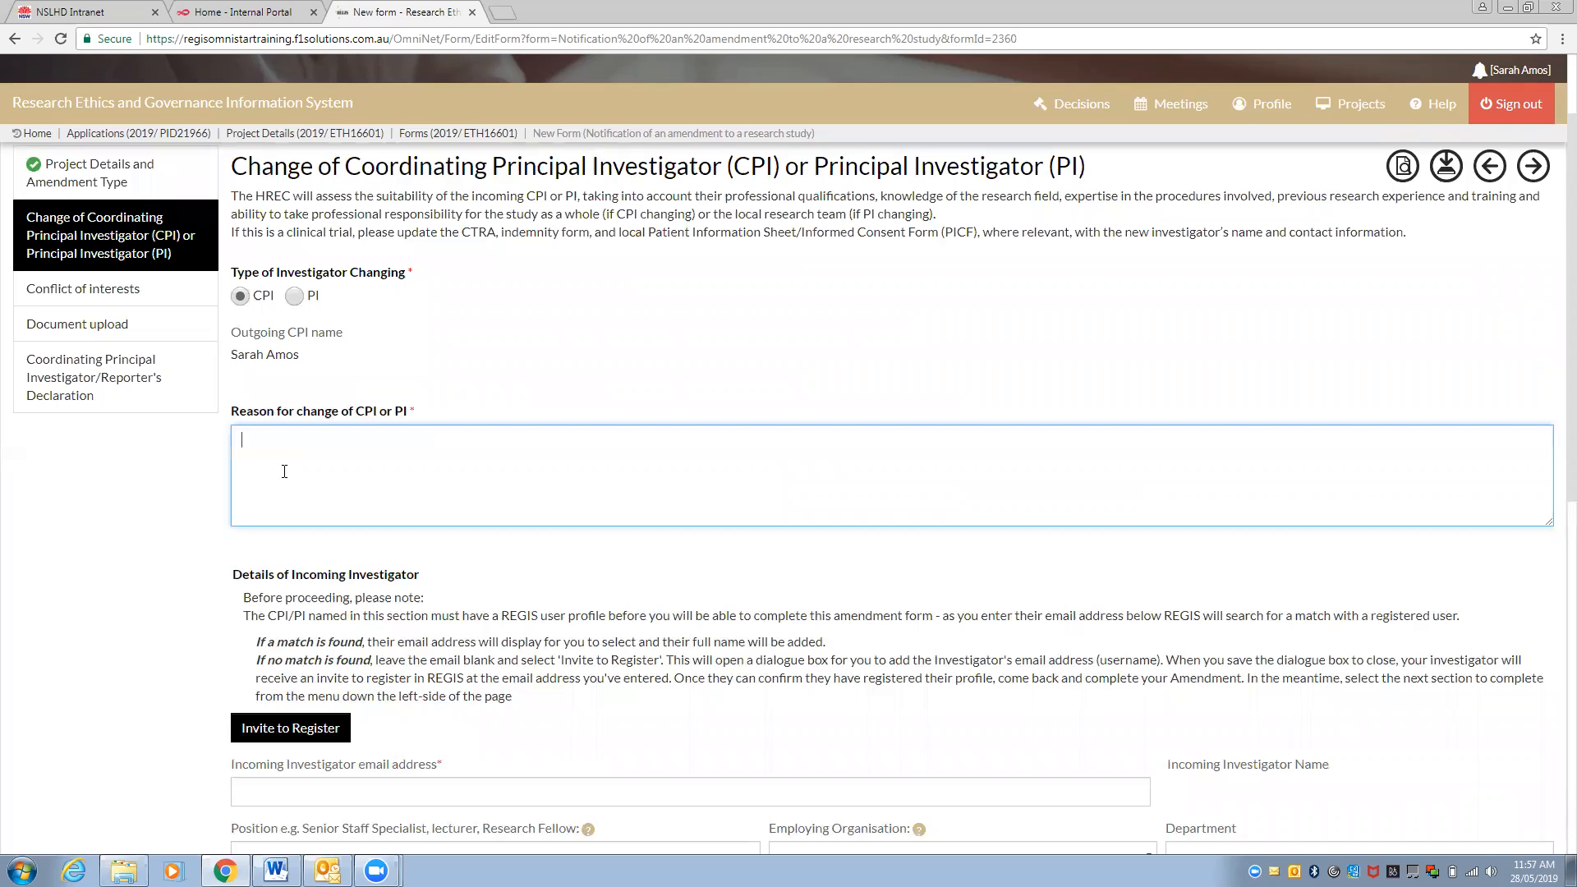
text(-)
scroll(284, 471, down, 2)
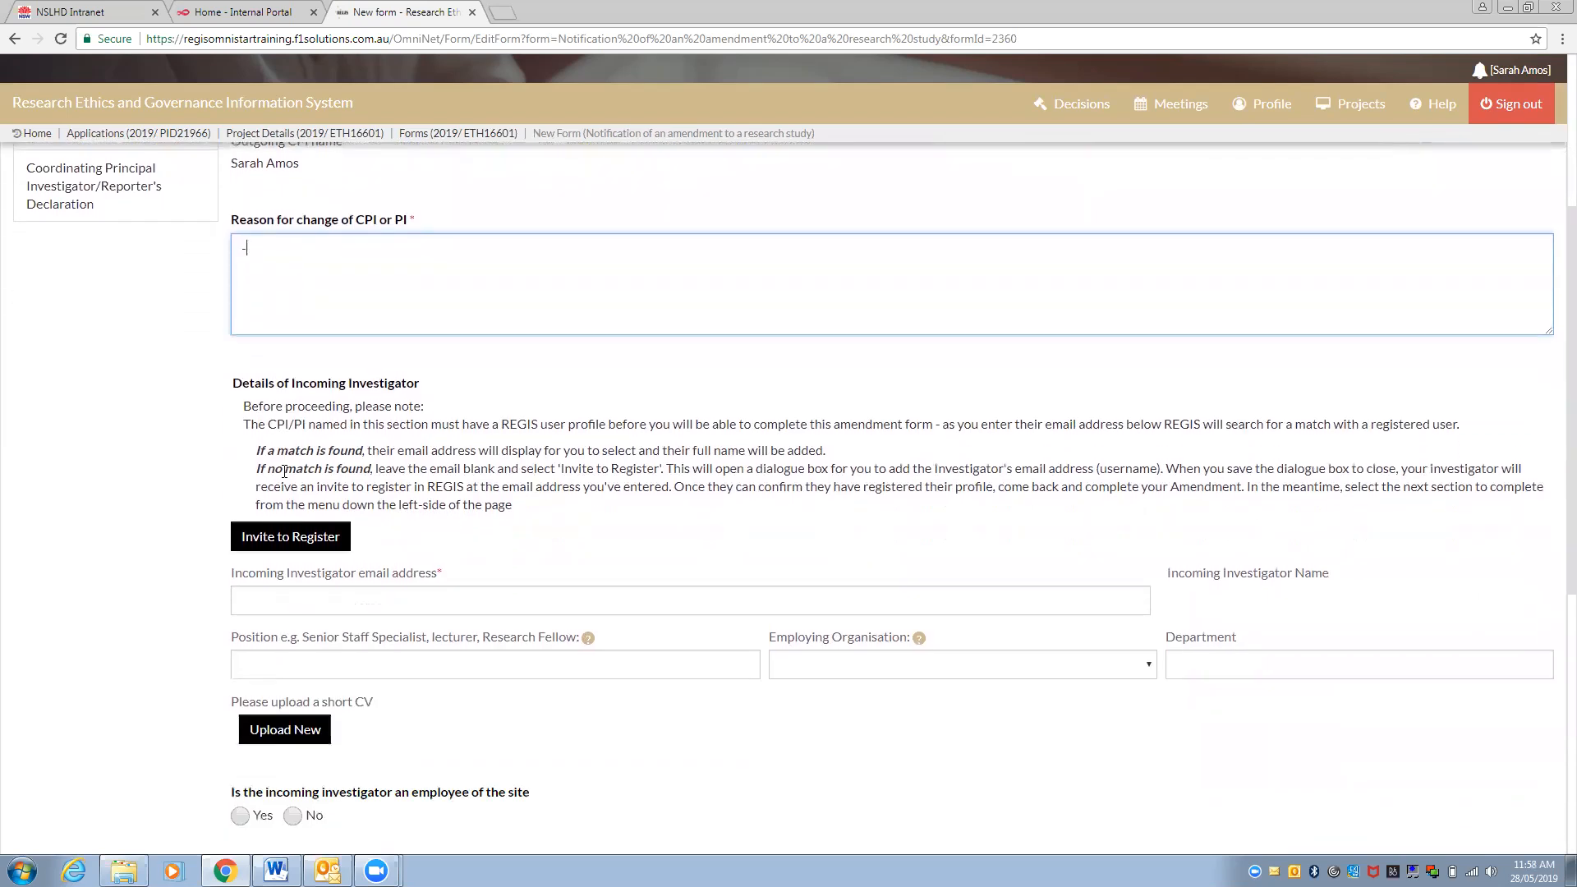
scroll(284, 542, down, 1)
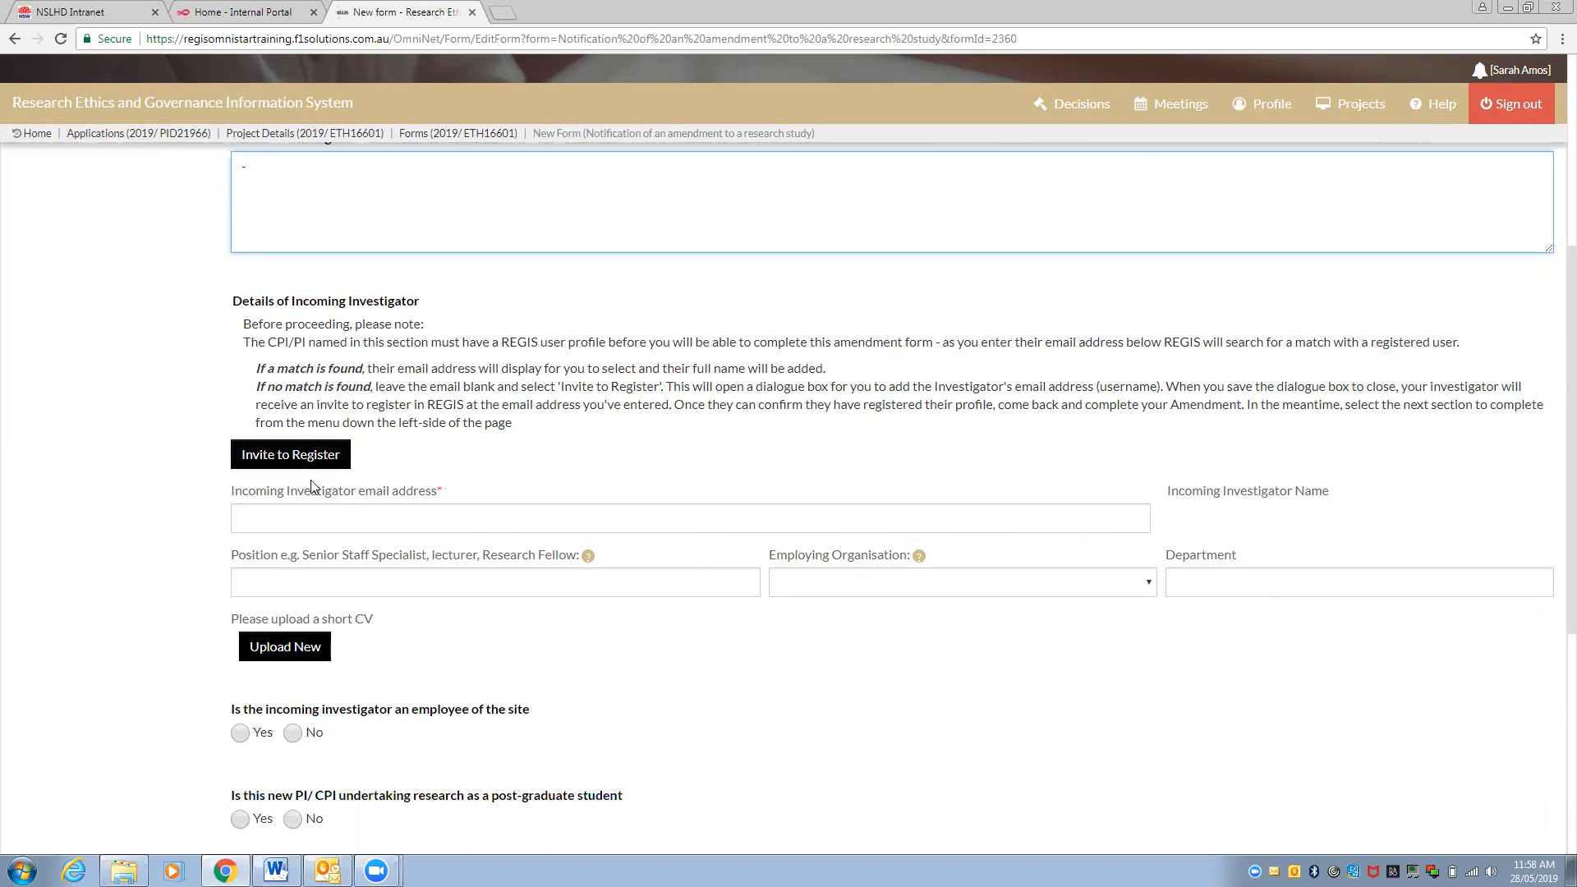
click(291, 522)
Enter the incoming investigator's email by selecting the suggested registered user's address
text(natanya)
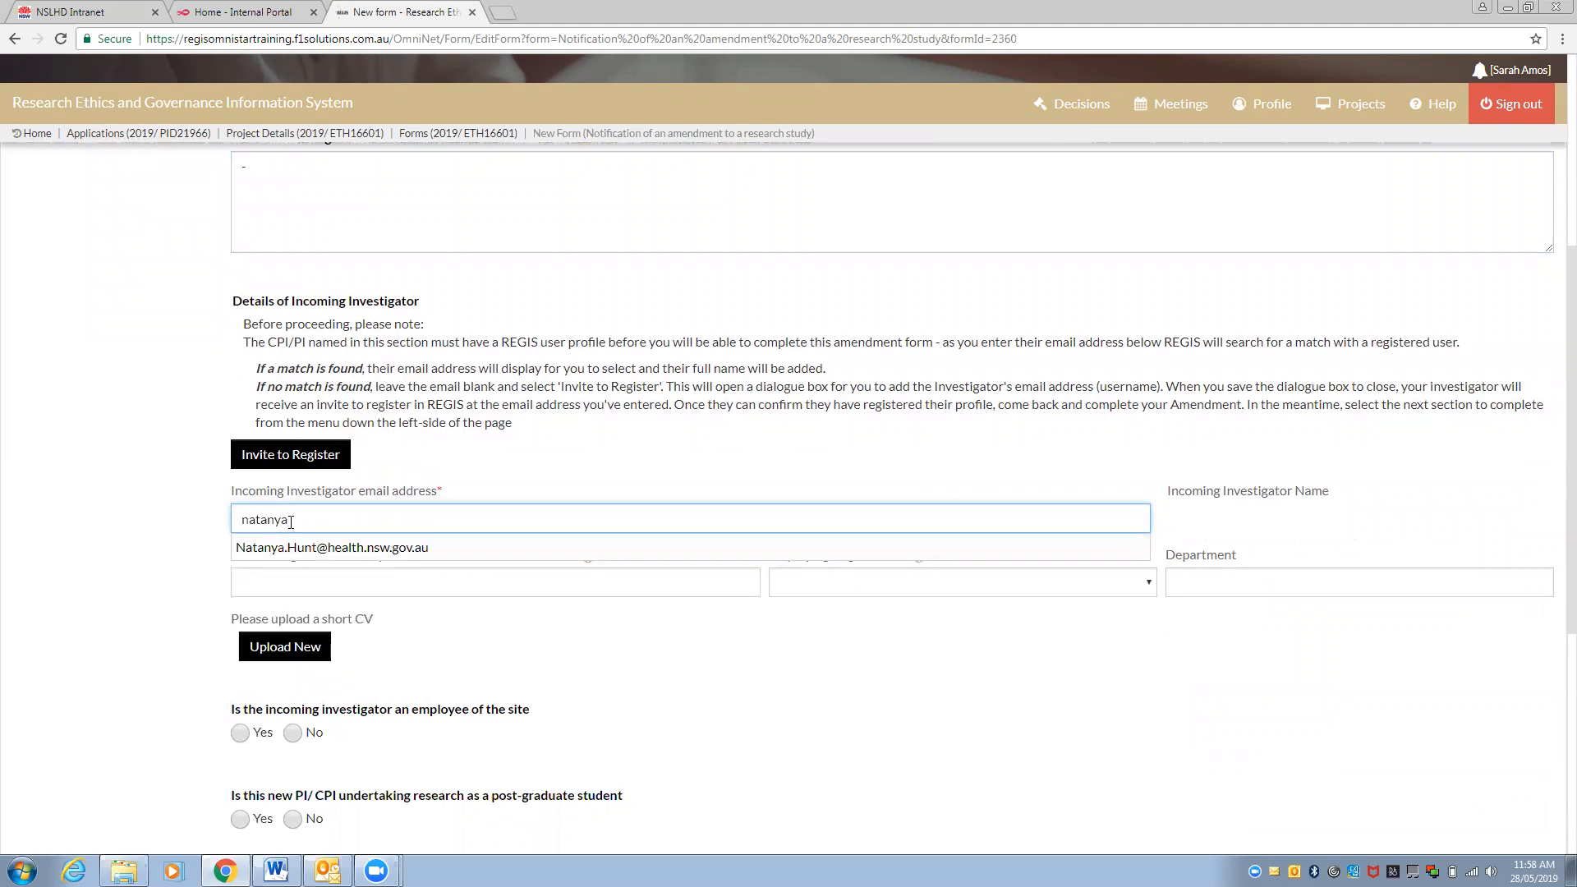
click(292, 549)
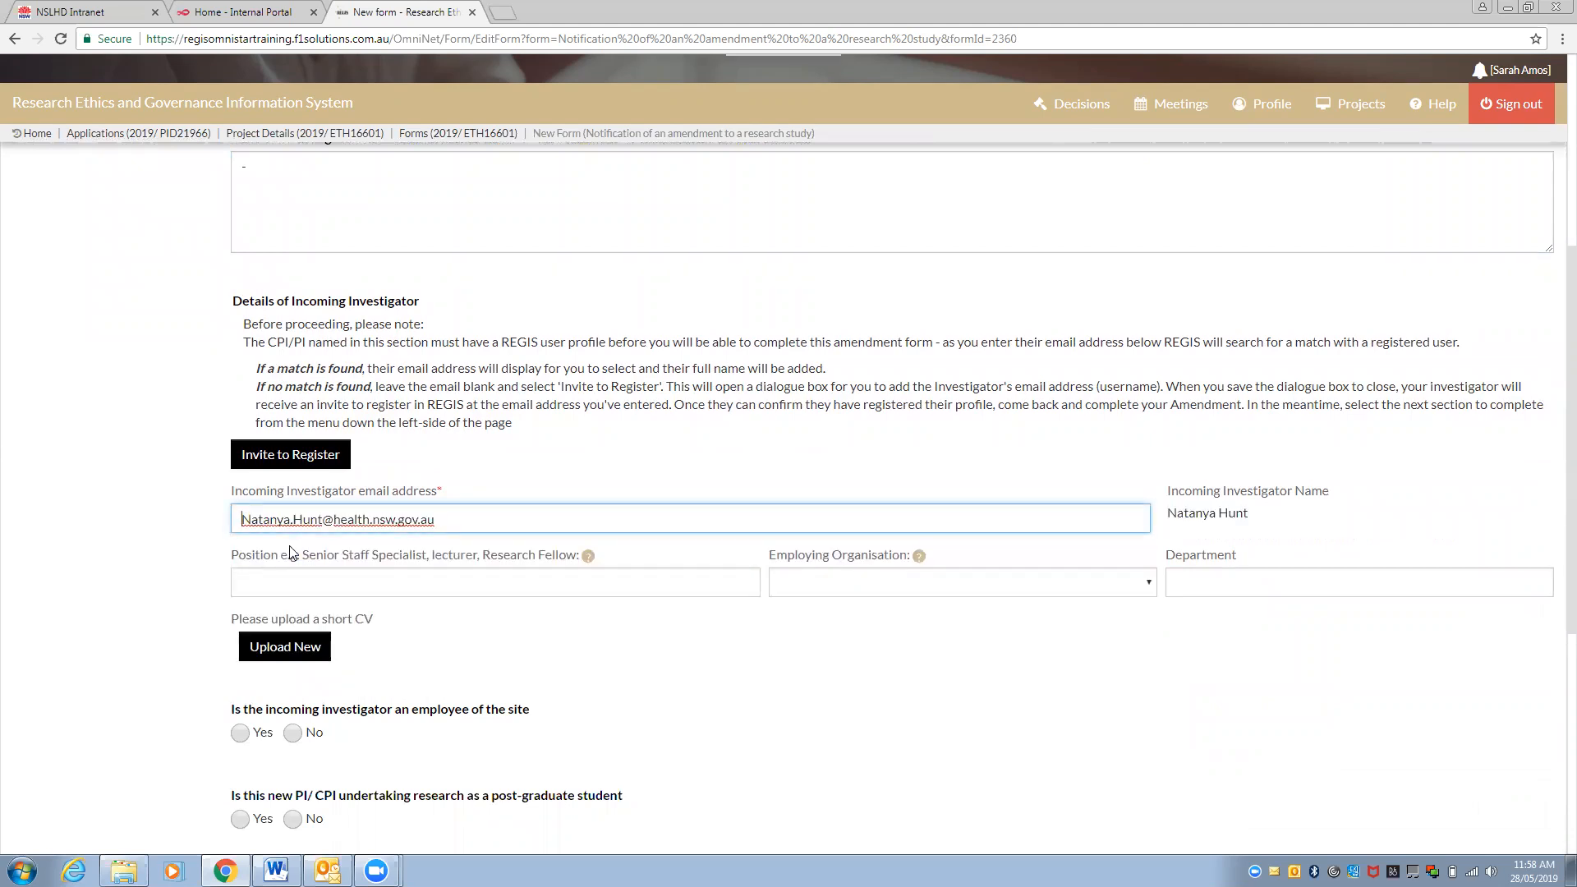
scroll(289, 552, down, 5)
scroll(290, 547, up, 7)
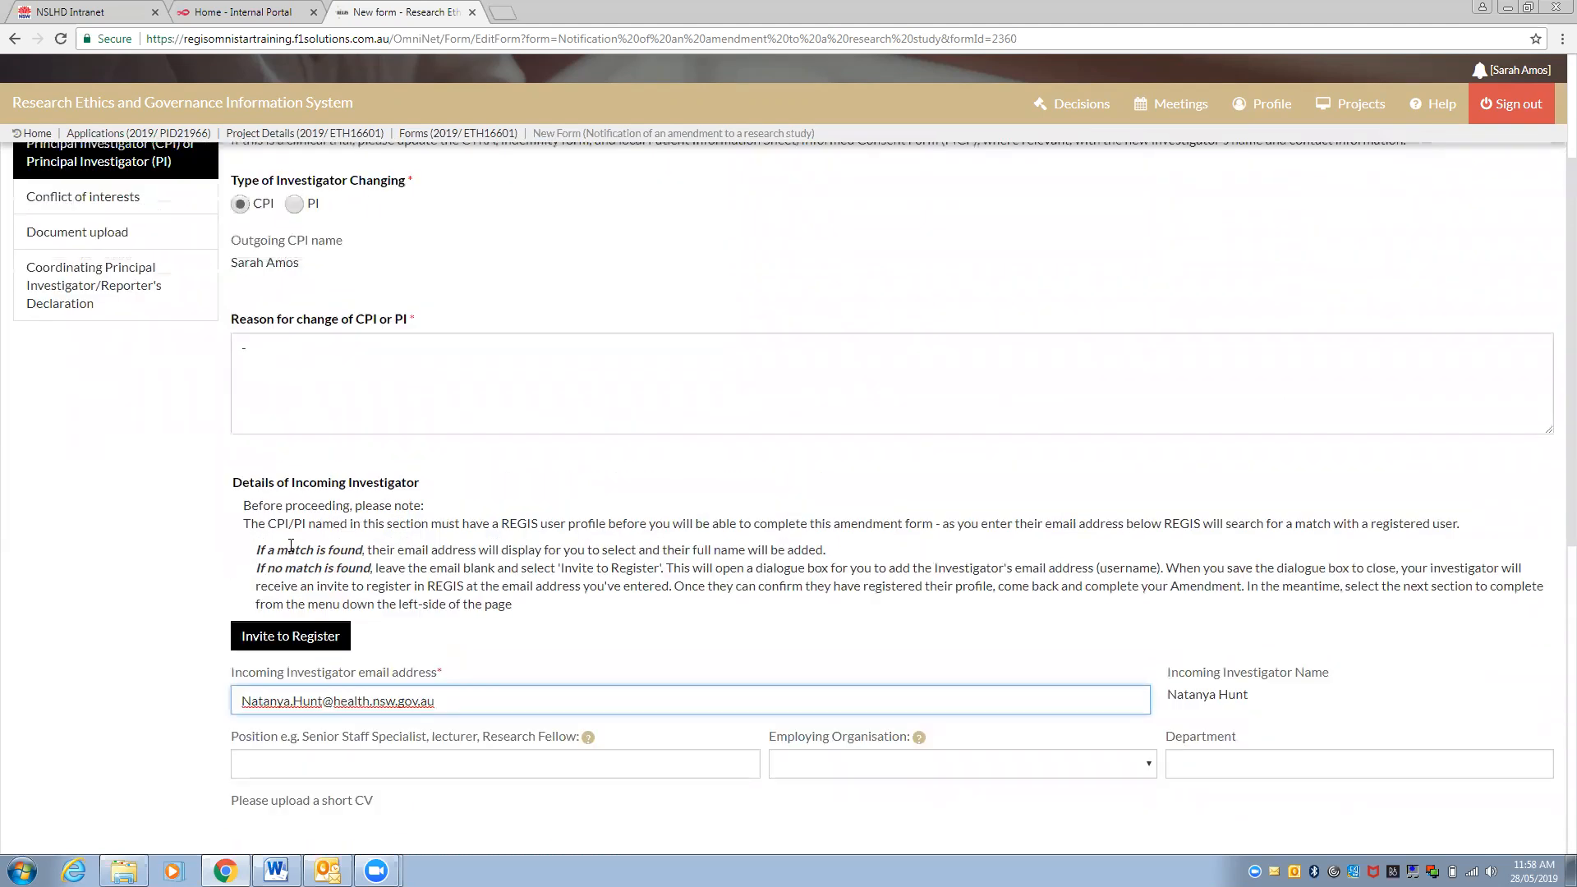
scroll(291, 544, up, 1)
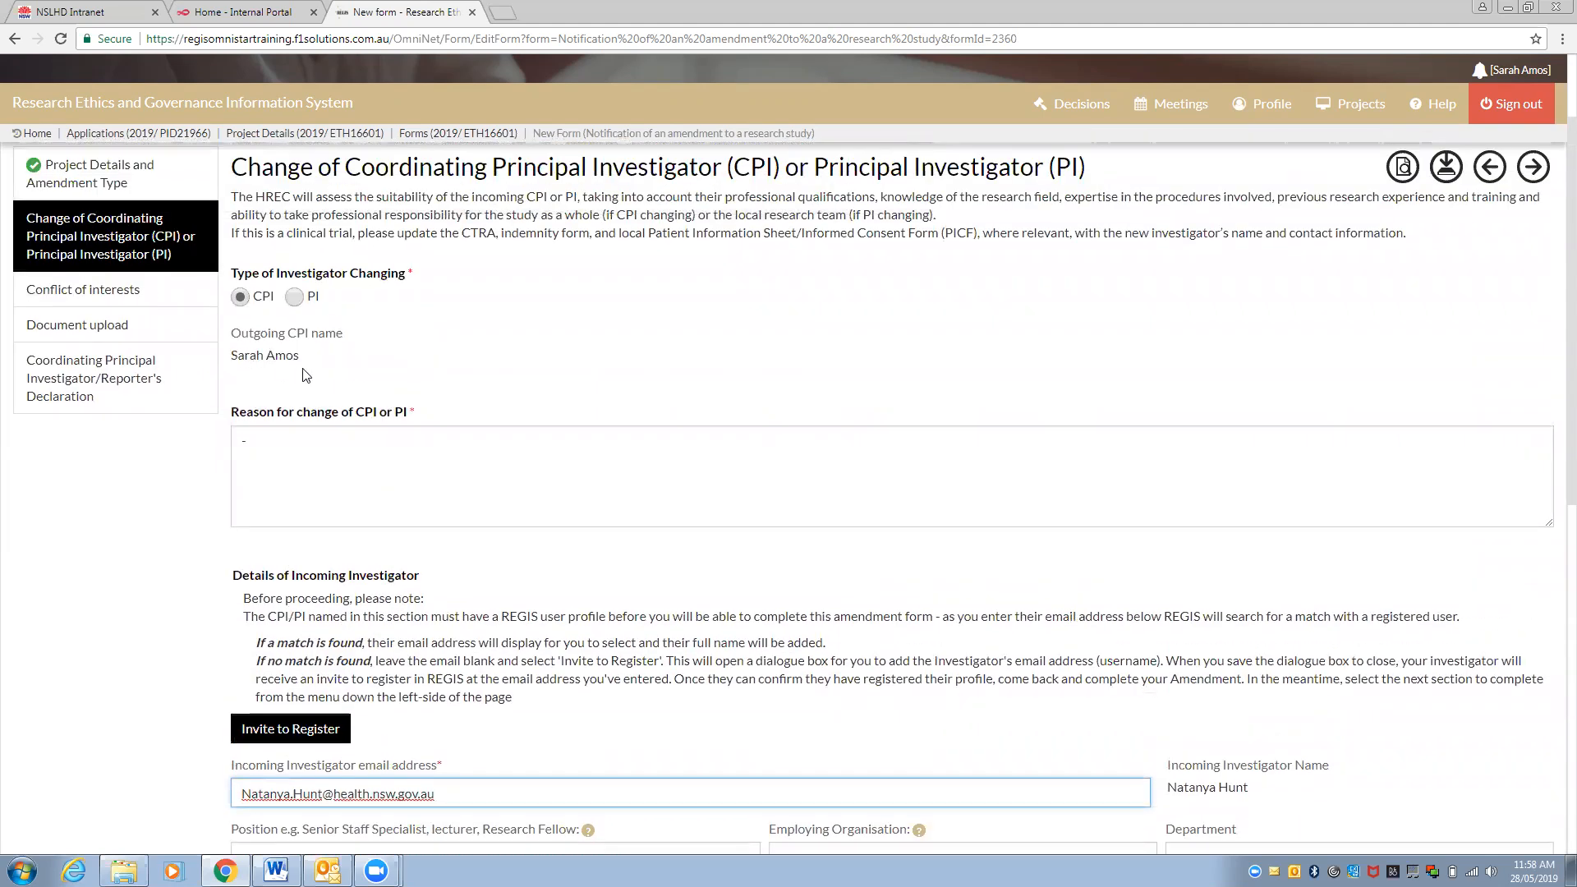
scroll(304, 370, down, 4)
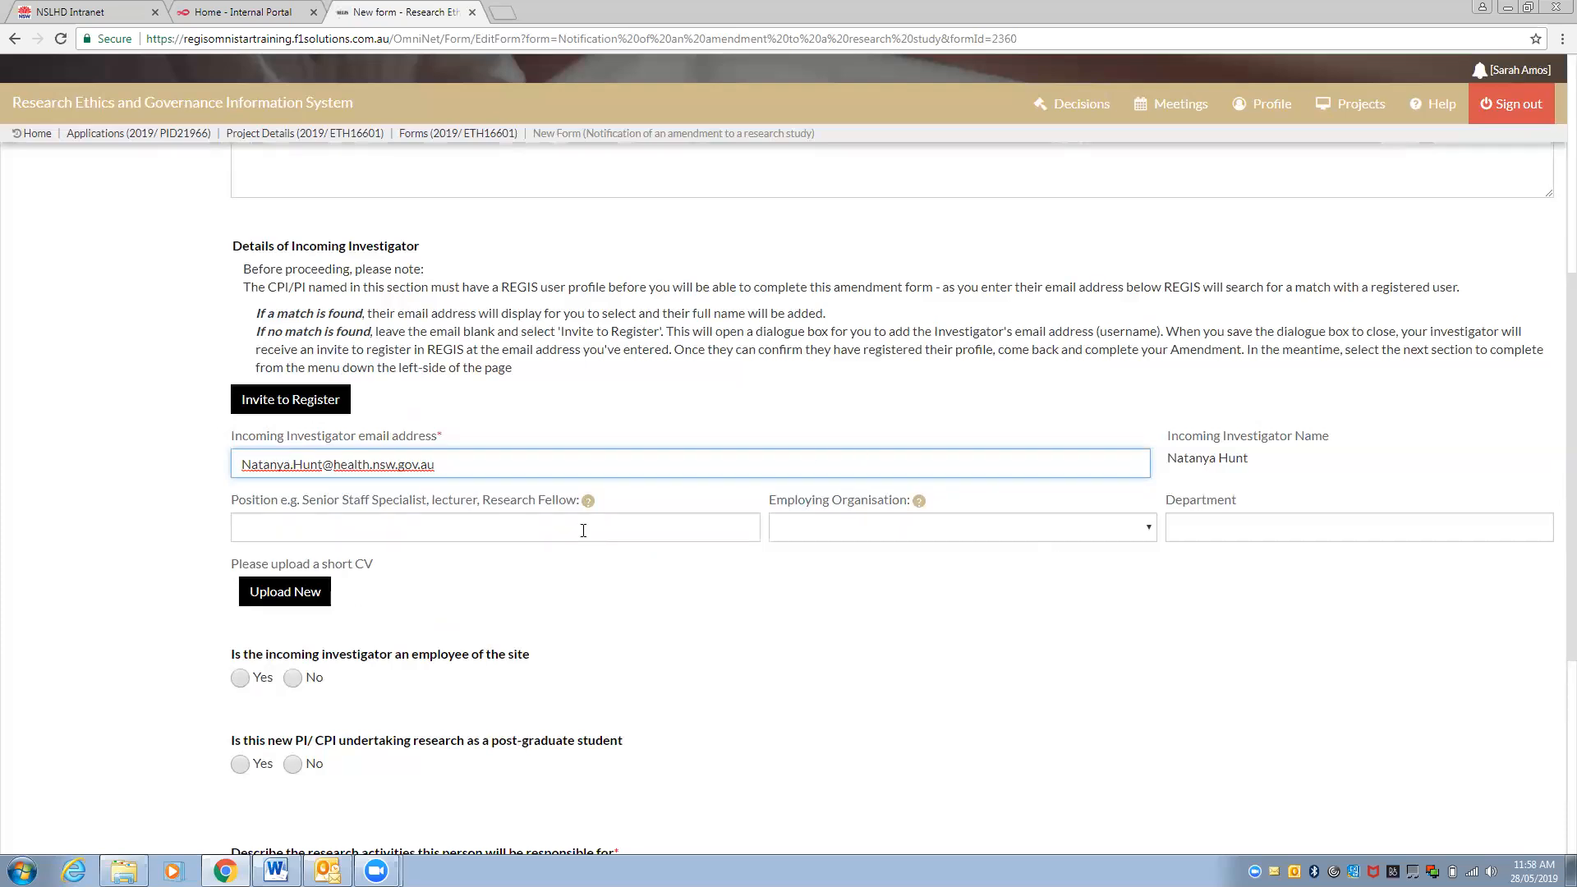
scroll(583, 530, down, 1)
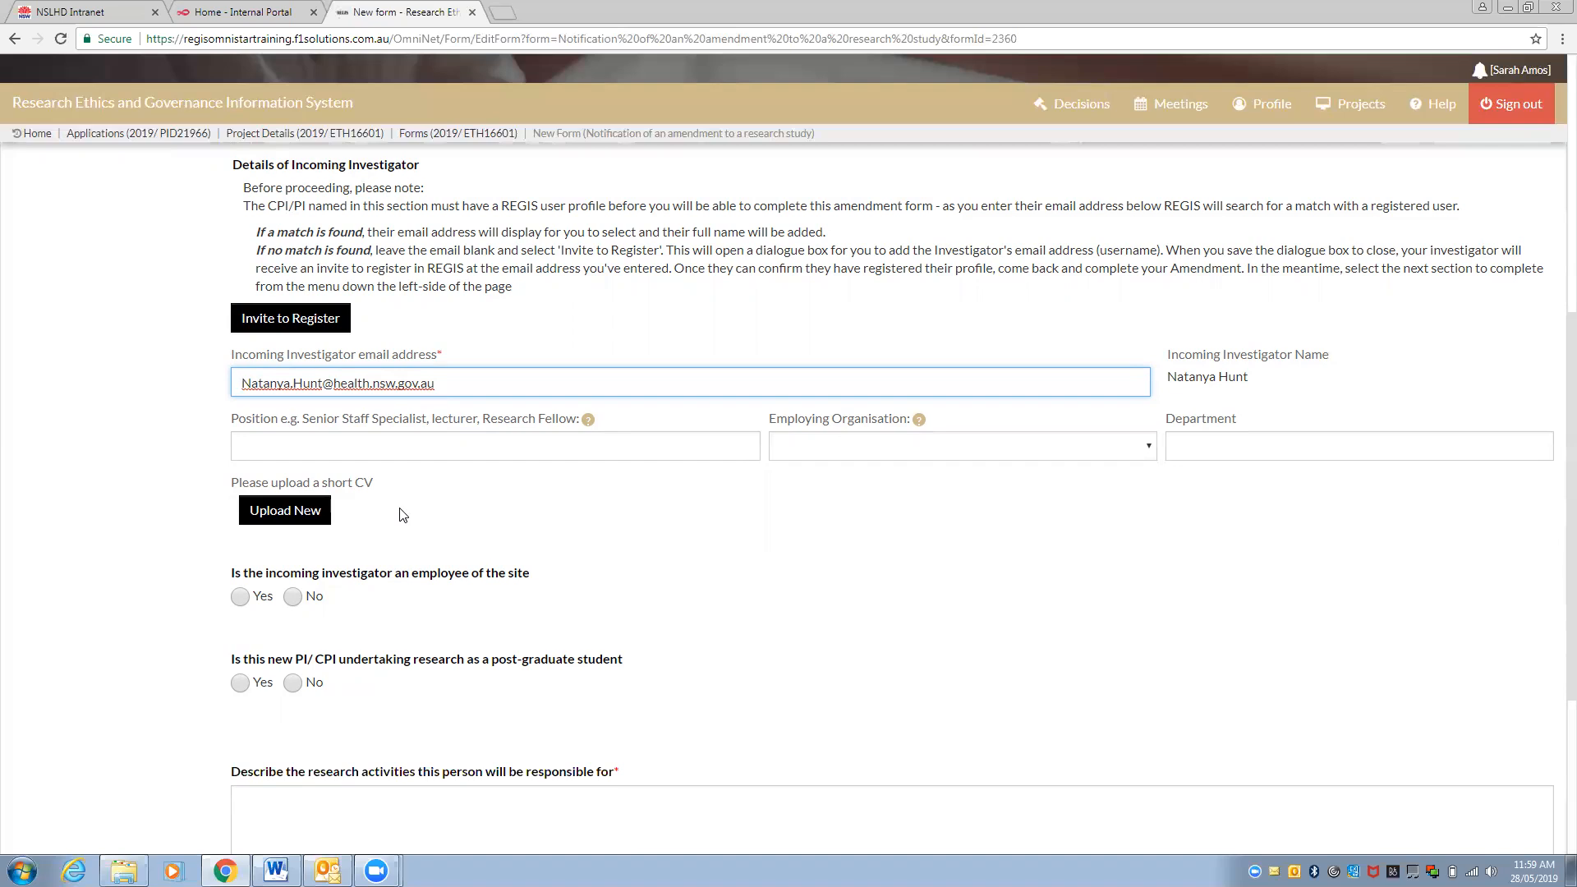
click(400, 508)
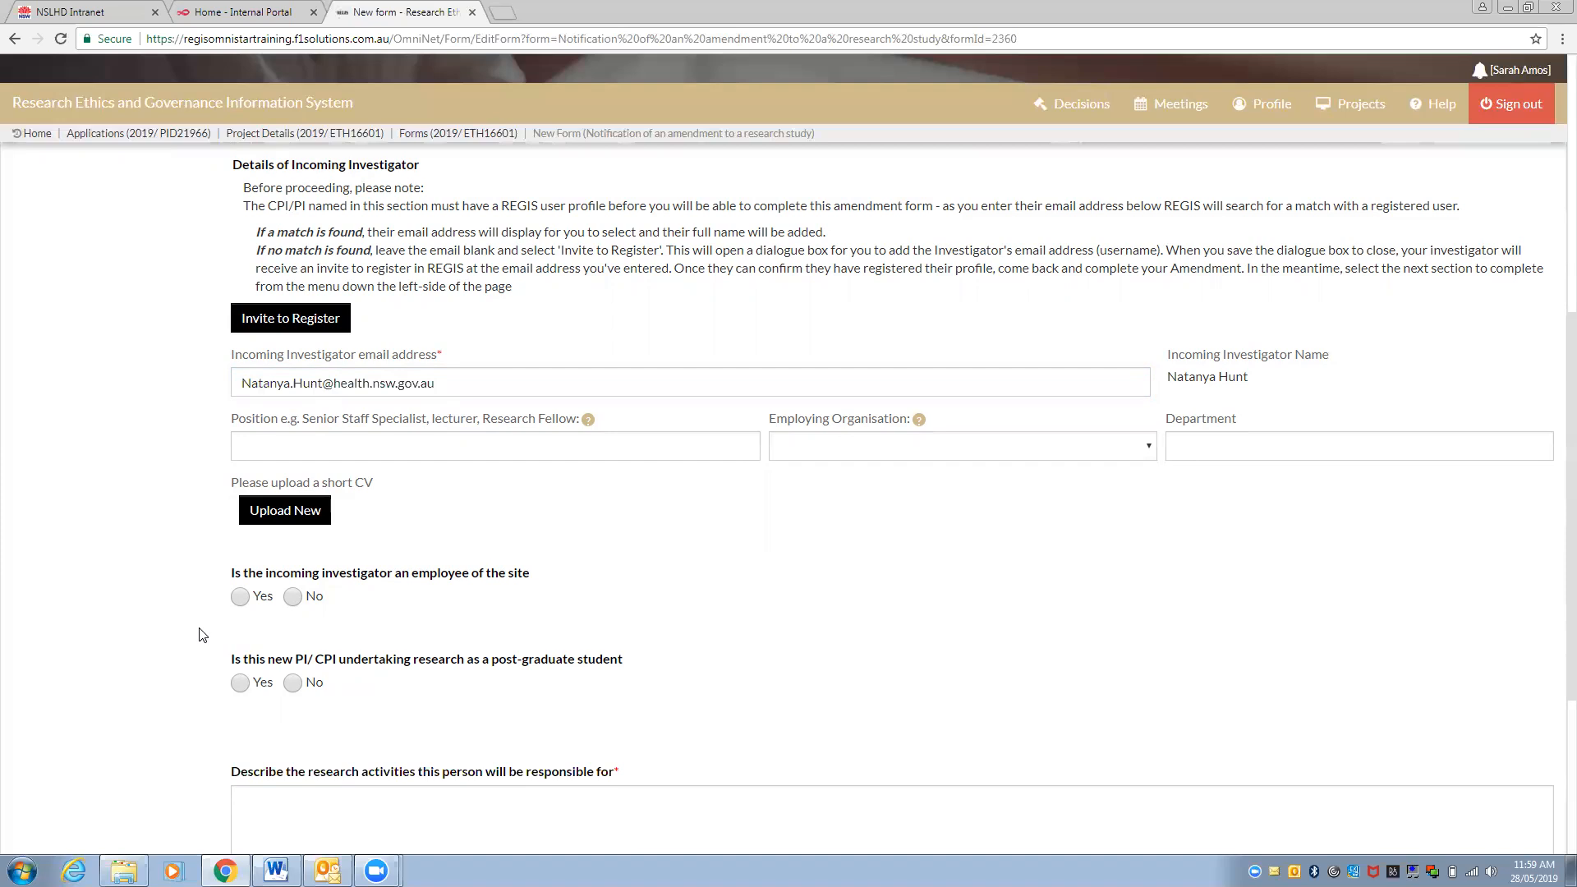
scroll(203, 632, down, 1)
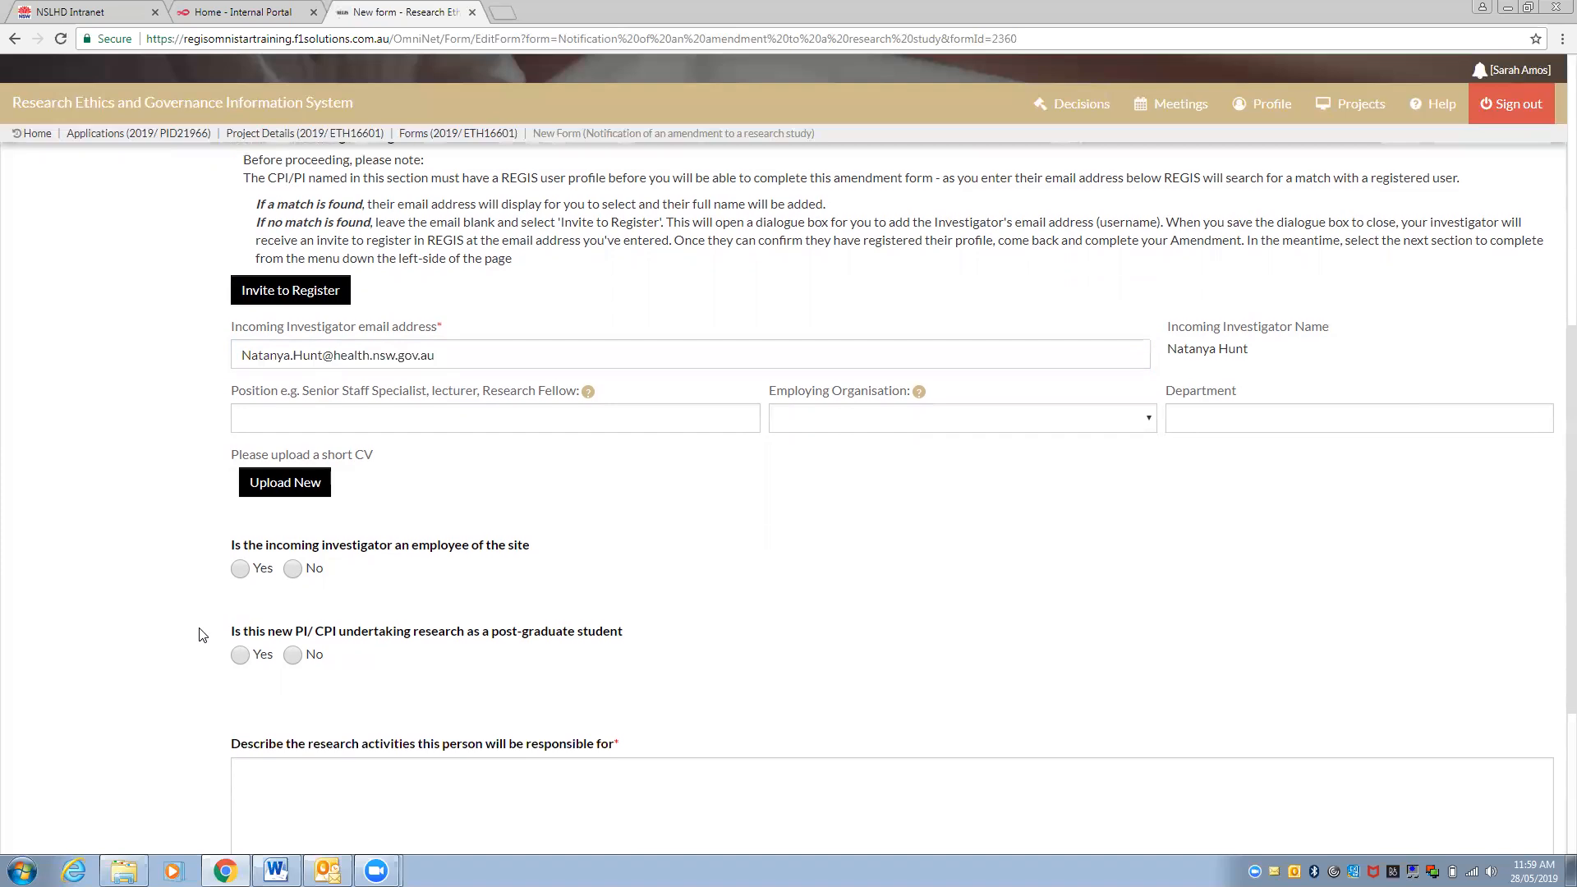
Answer Yes to site employee and No to post-graduate student for the incoming investigator
click(242, 568)
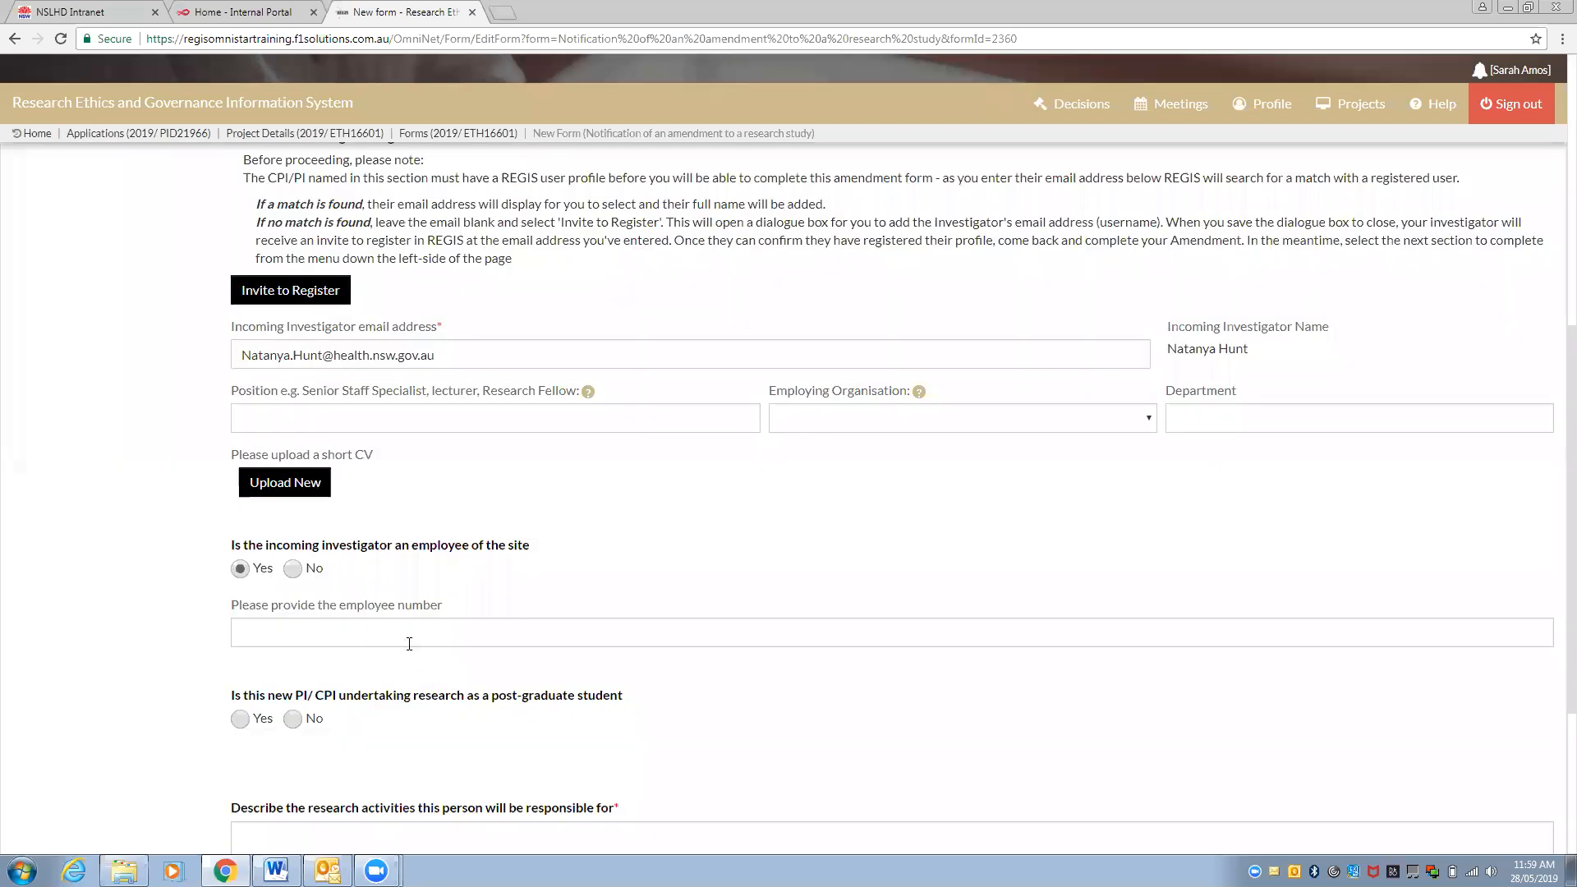
scroll(407, 643, down, 2)
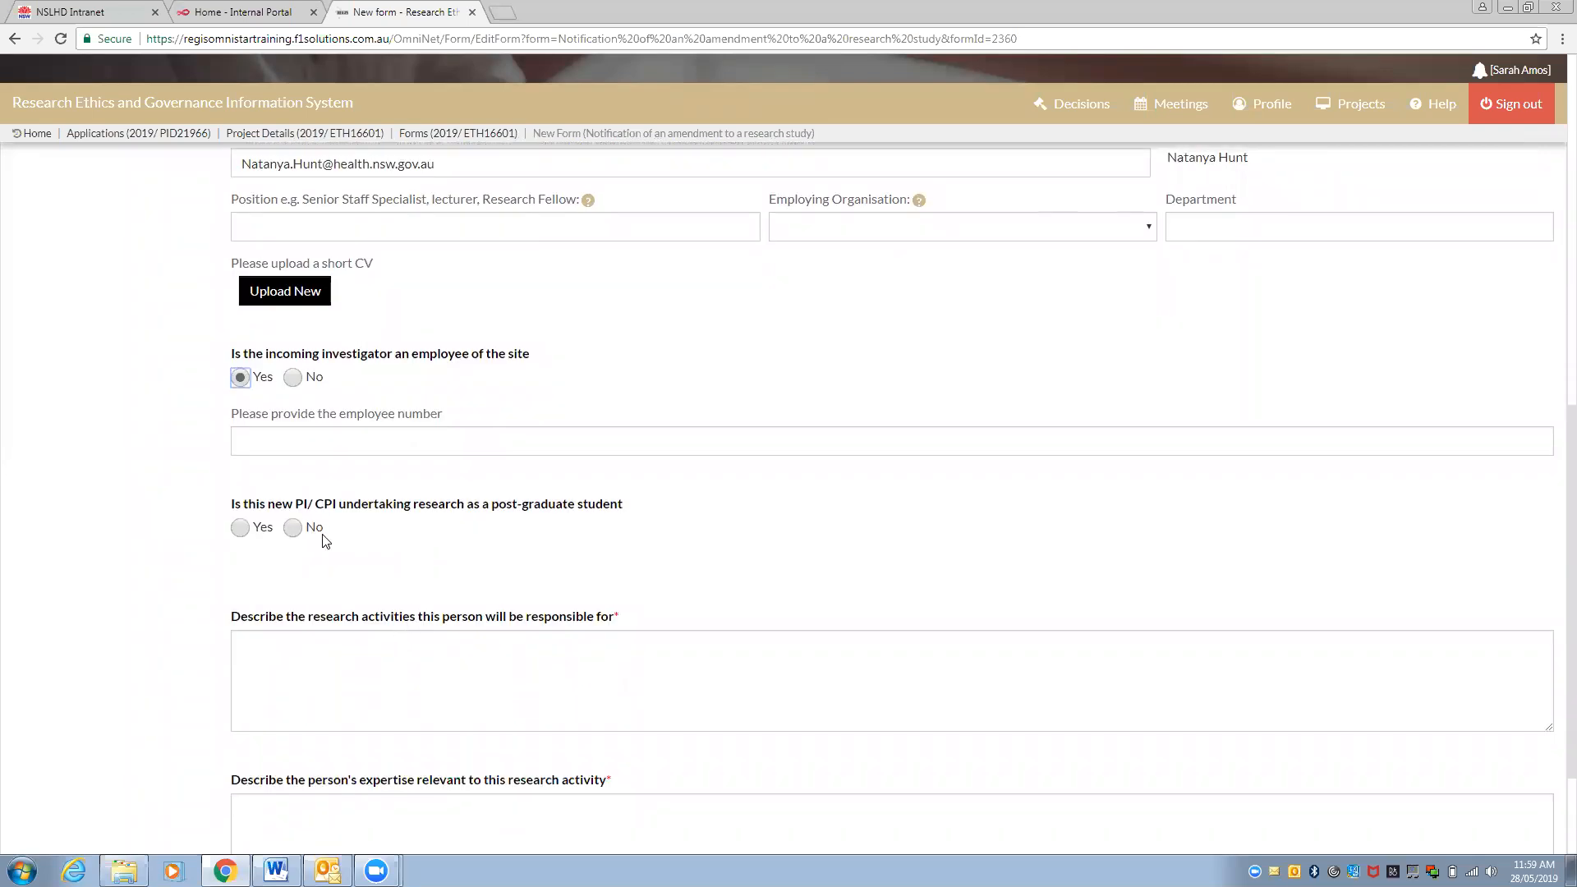
click(302, 531)
click(528, 662)
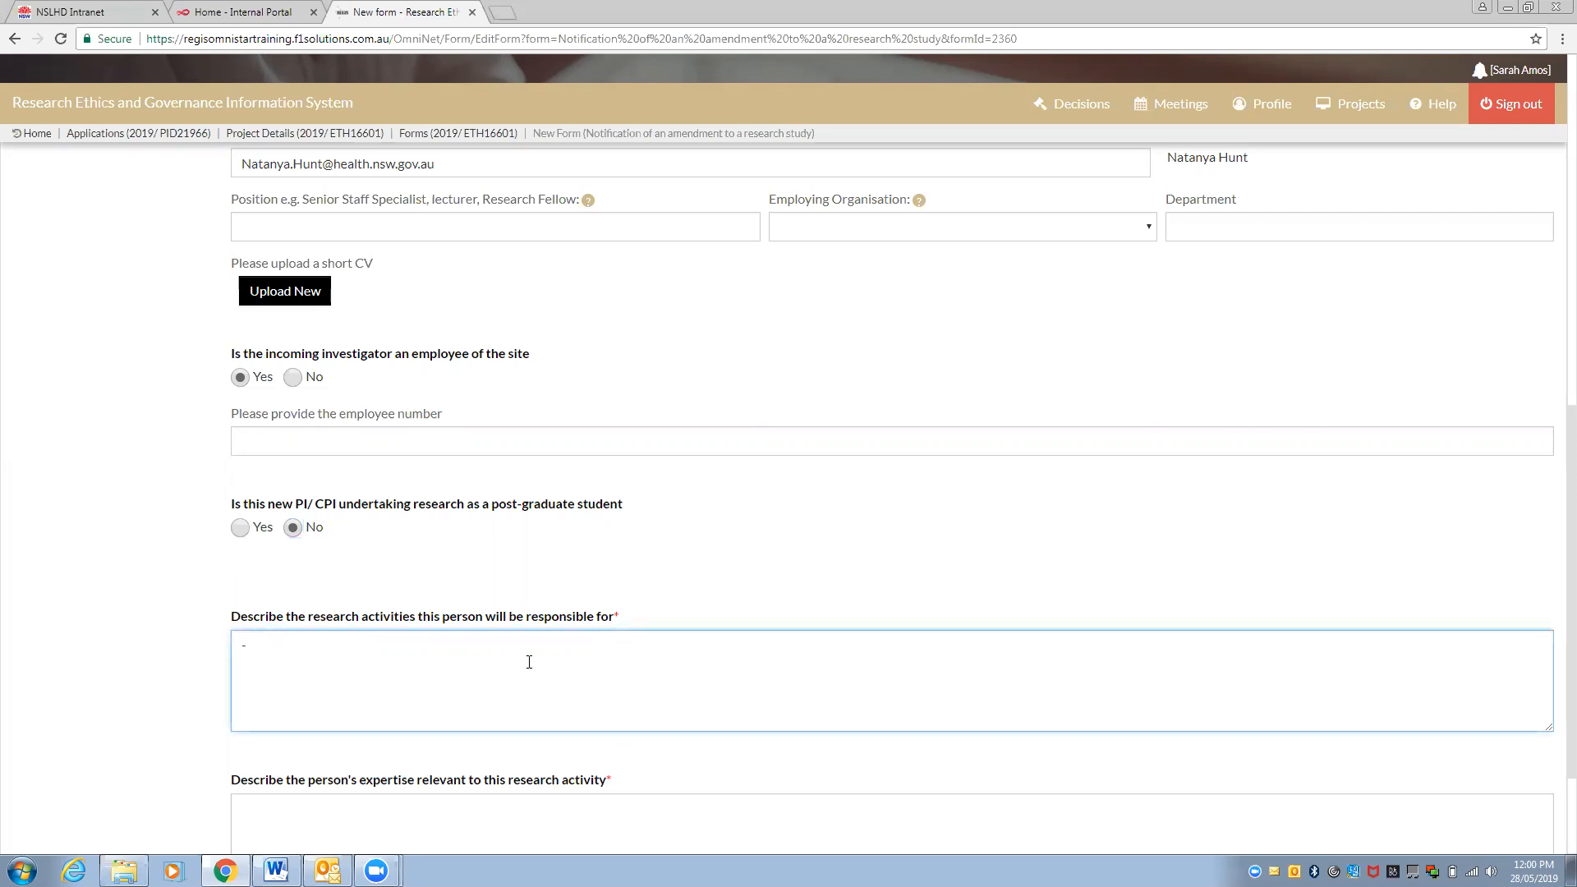
Enter '-' in the expertise relevant to this research activity field
scroll(529, 662, down, 1)
click(476, 769)
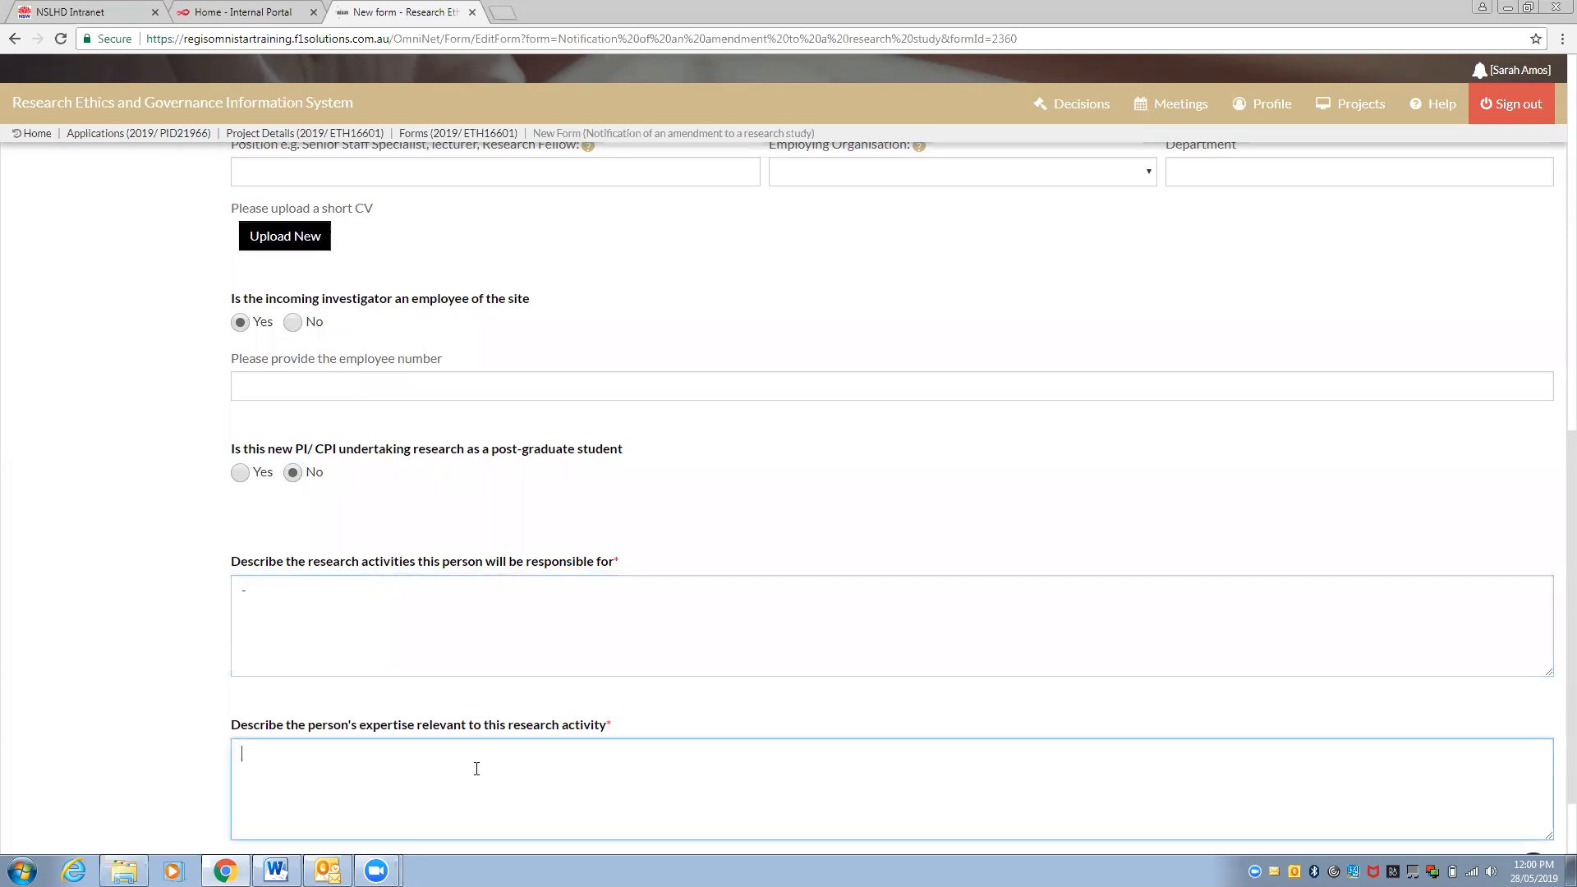
text(-)
scroll(491, 364, down, 1)
scroll(491, 364, up, 1)
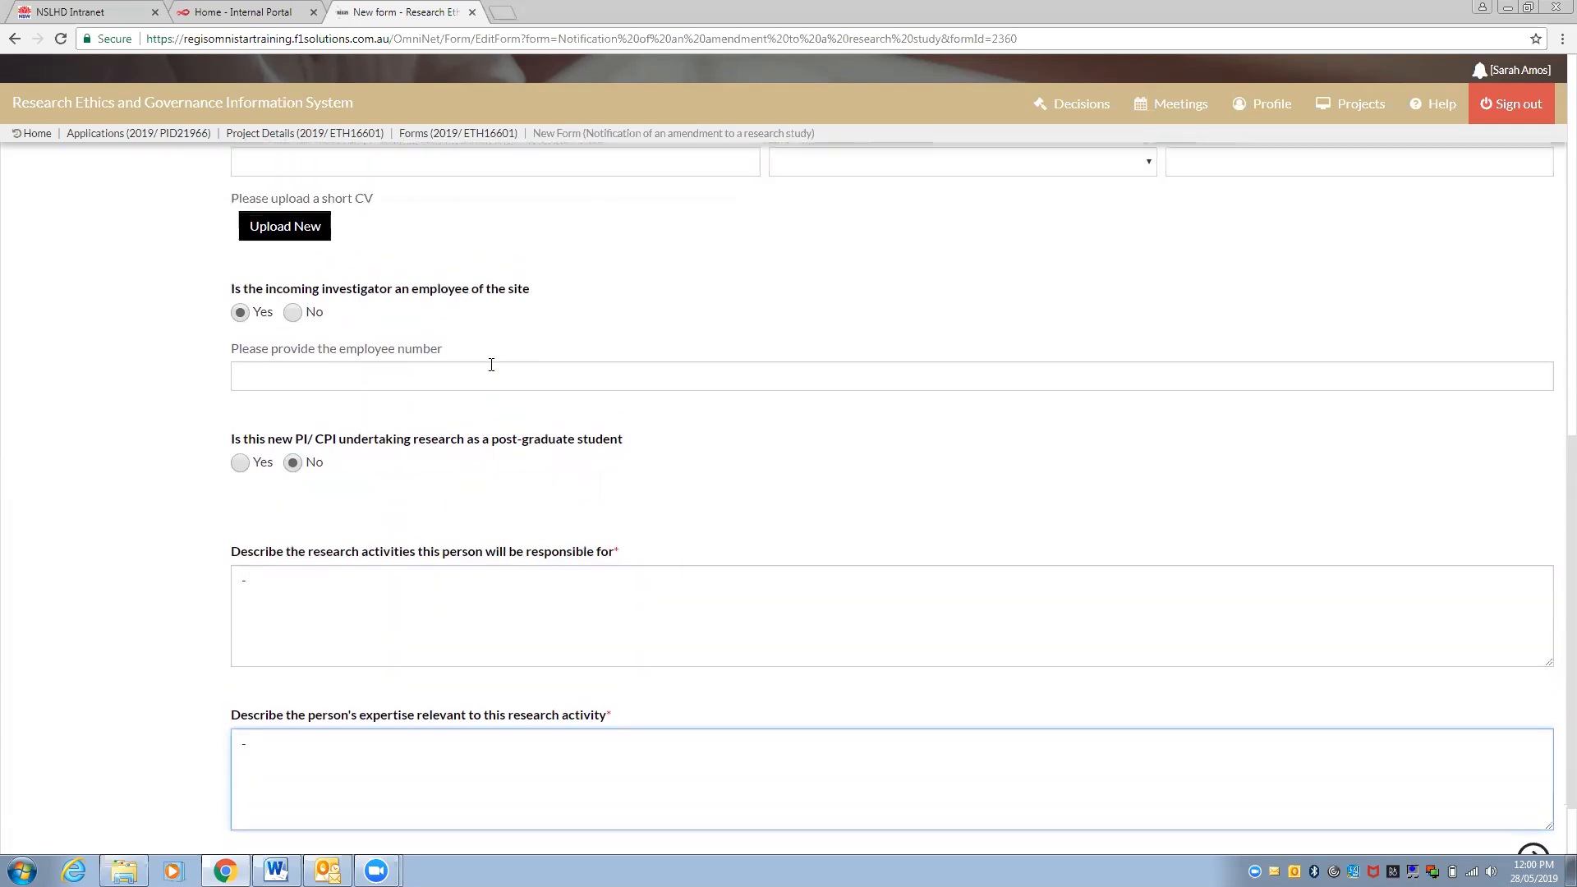
scroll(491, 365, up, 3)
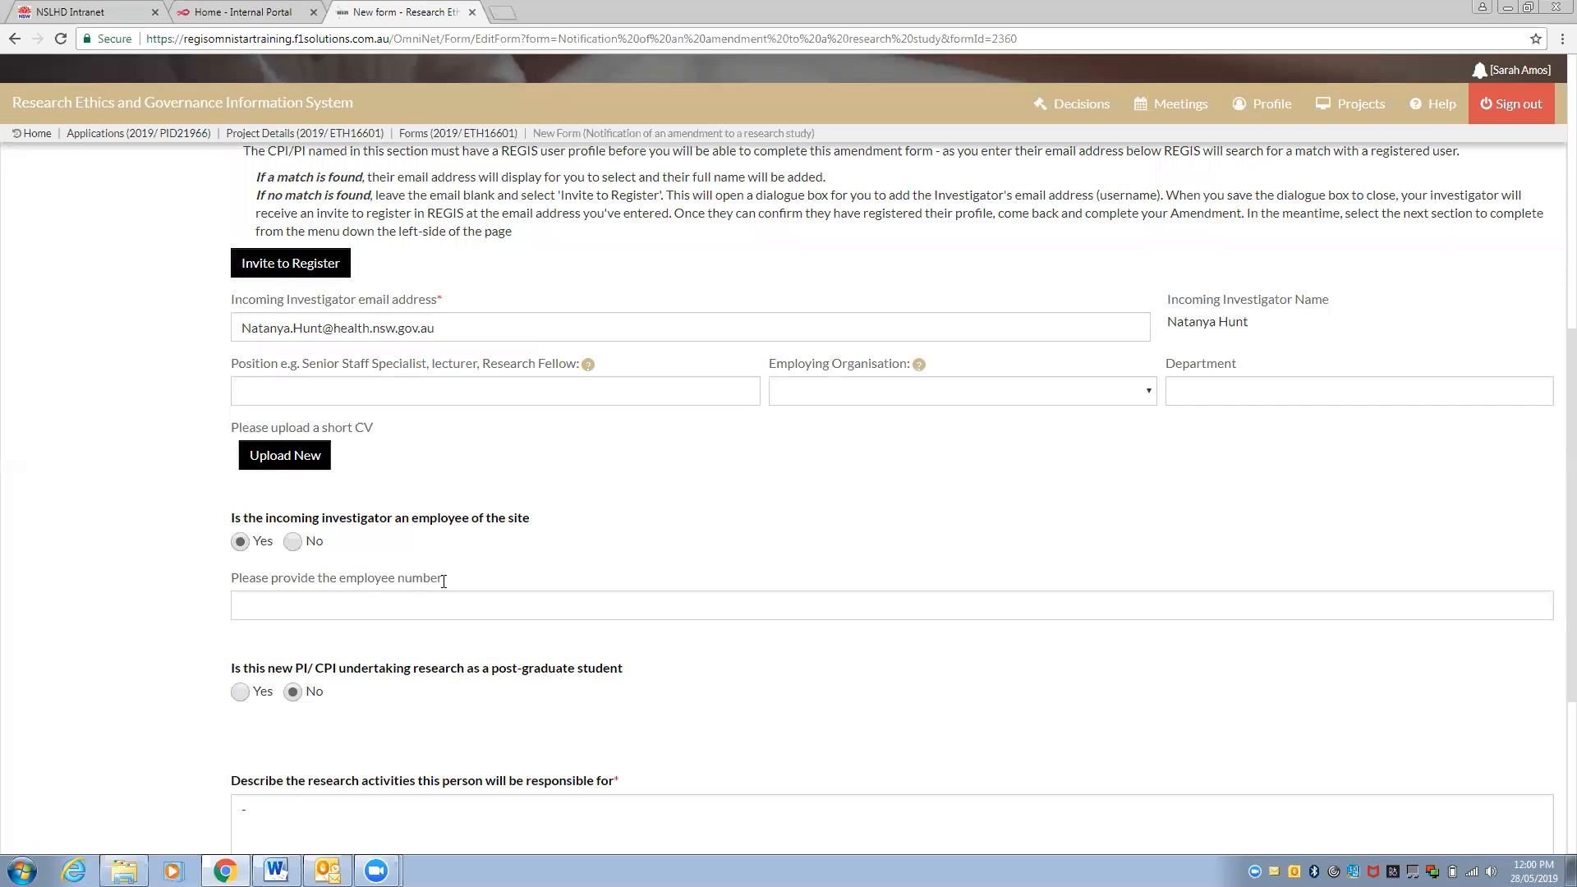
Enter 'Staff Specialist' as the incoming investigator's position, fixing a typo
click(514, 397)
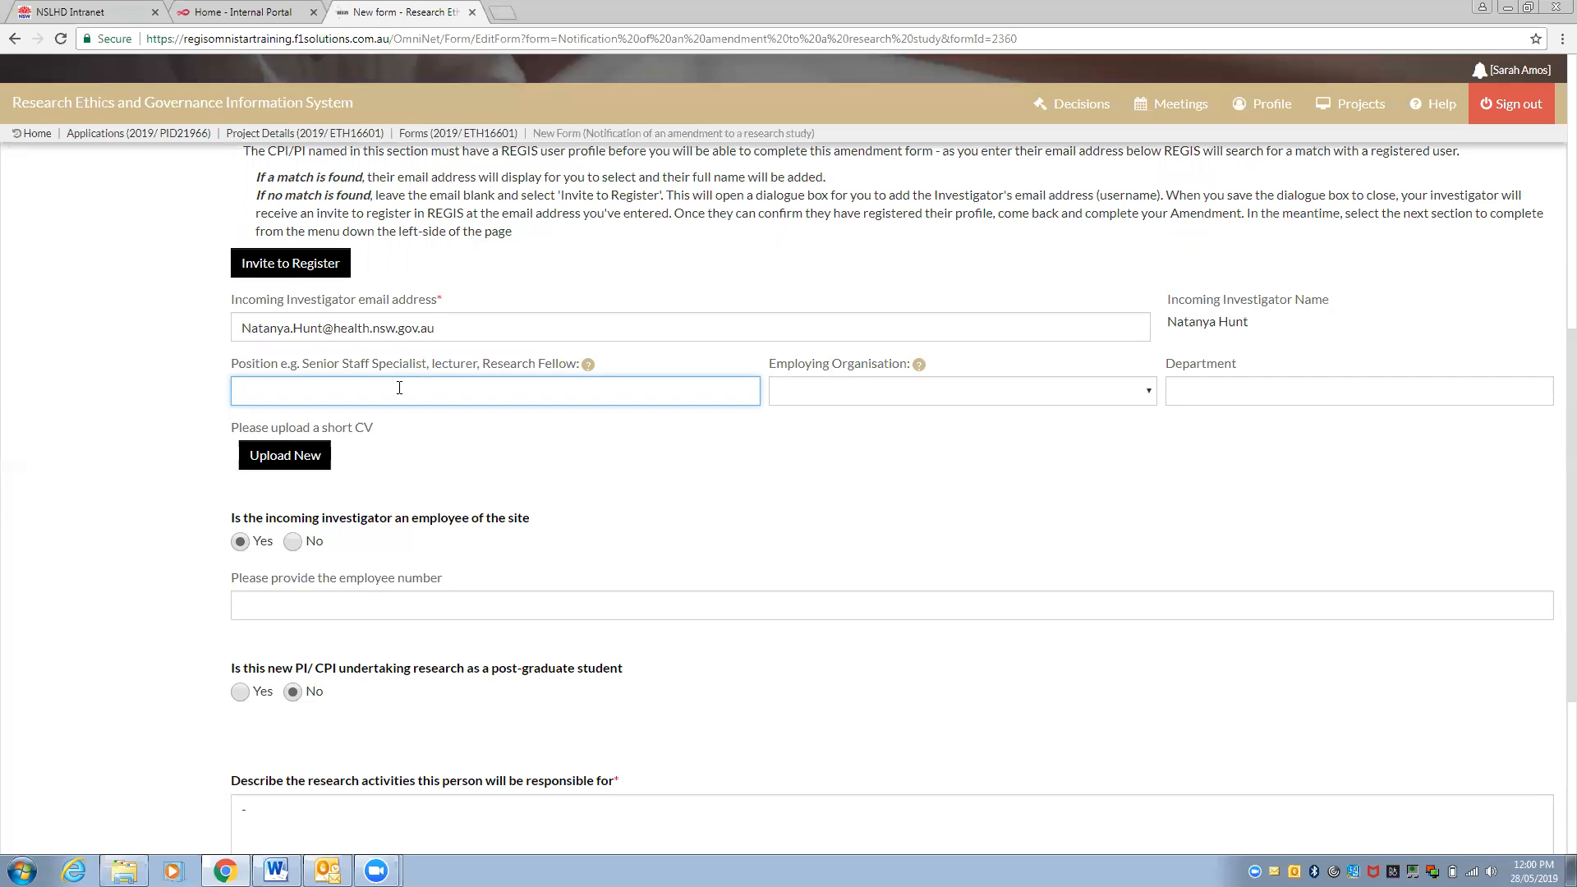
text(Staff Speic)
text(cilist)
key(BackSpace)
key(BackSpace)
key(BackSpace)
text(alist)
Set employer to Northern Sydney Local Health District and department to 'Research Department'
click(903, 391)
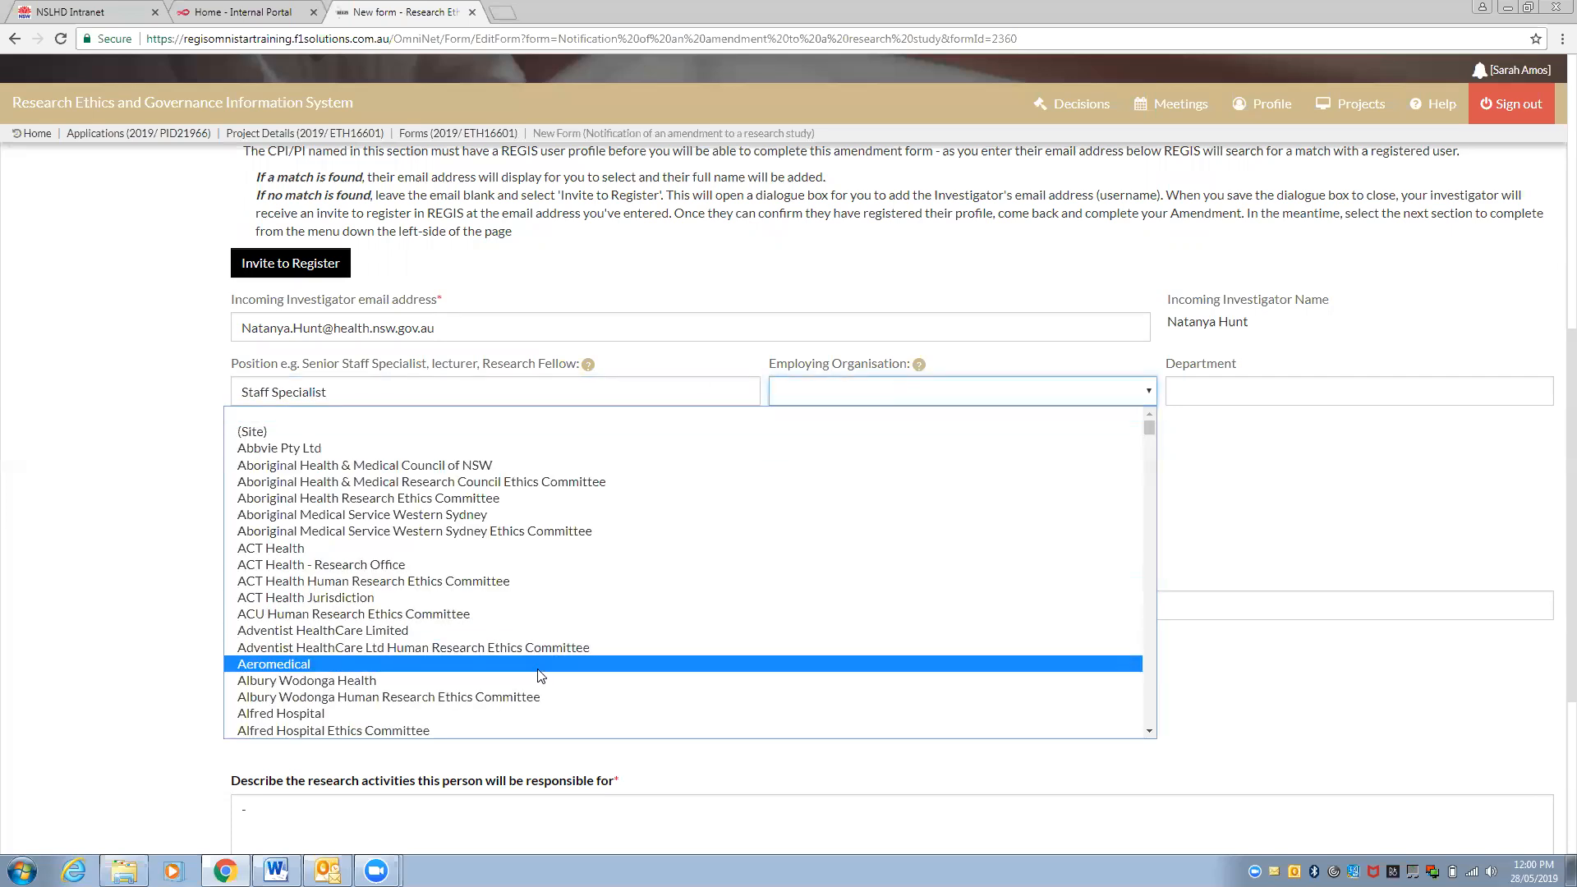
scroll(541, 675, down, 10)
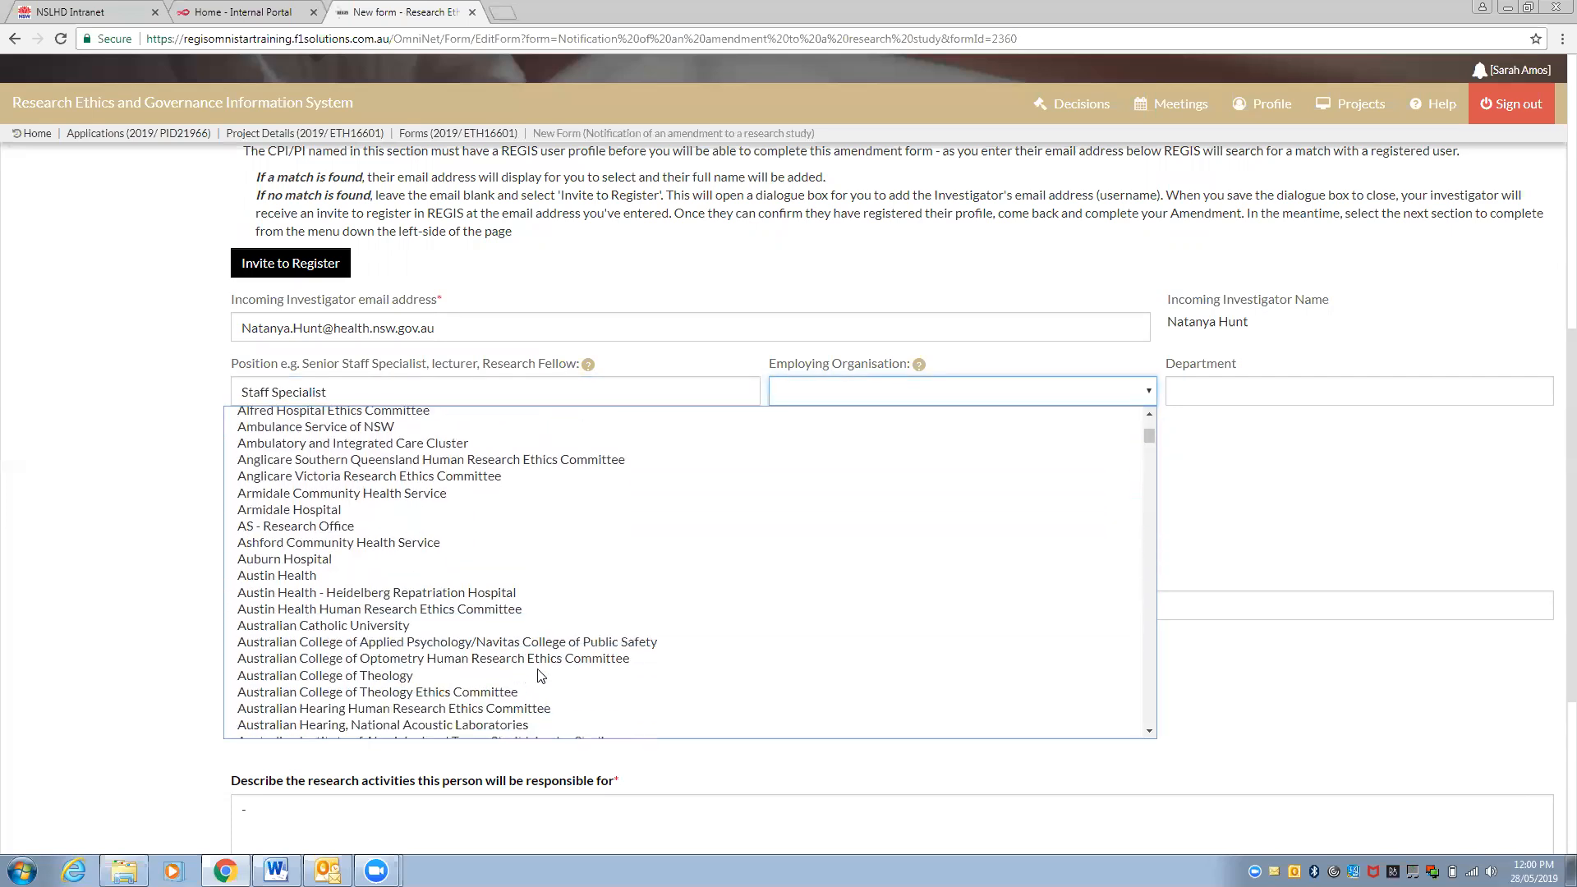
scroll(541, 675, down, 12)
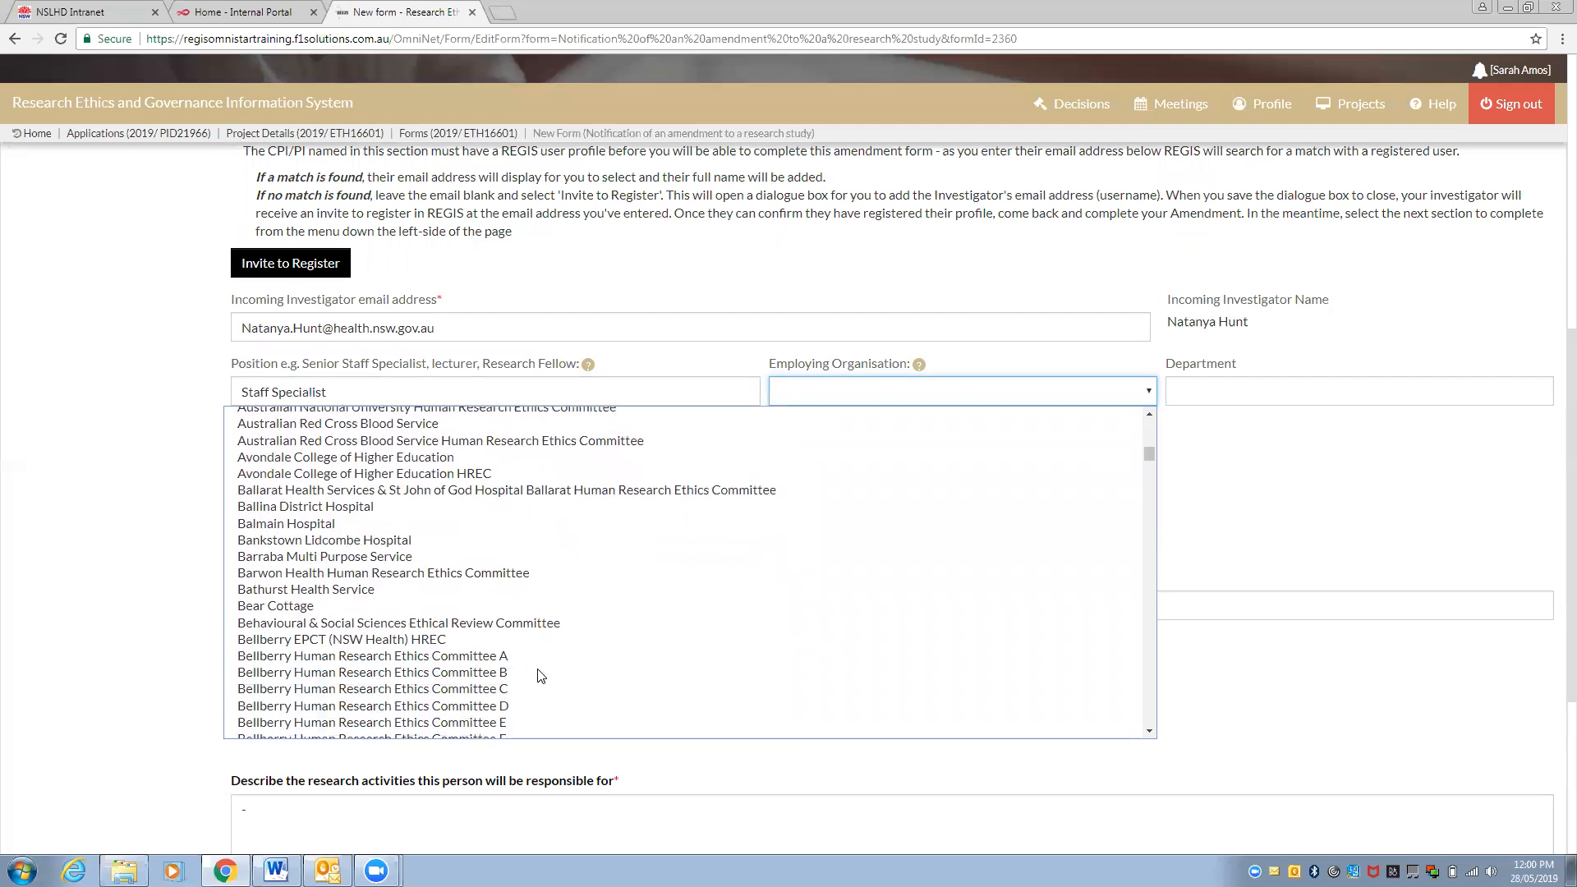
scroll(541, 675, down, 5)
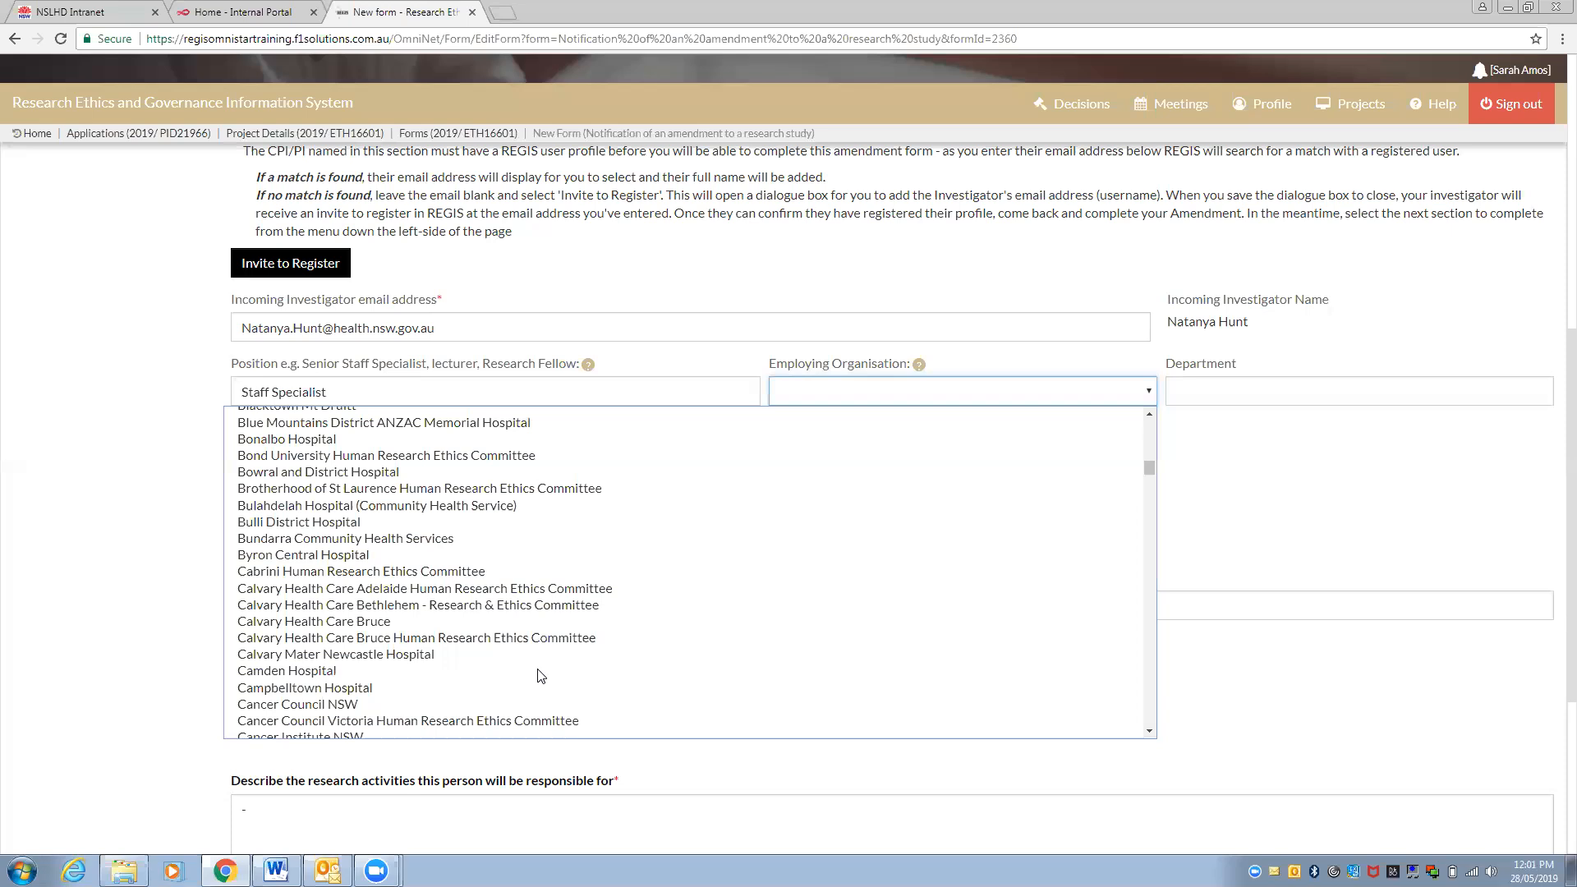
scroll(541, 675, down, 18)
text(north)
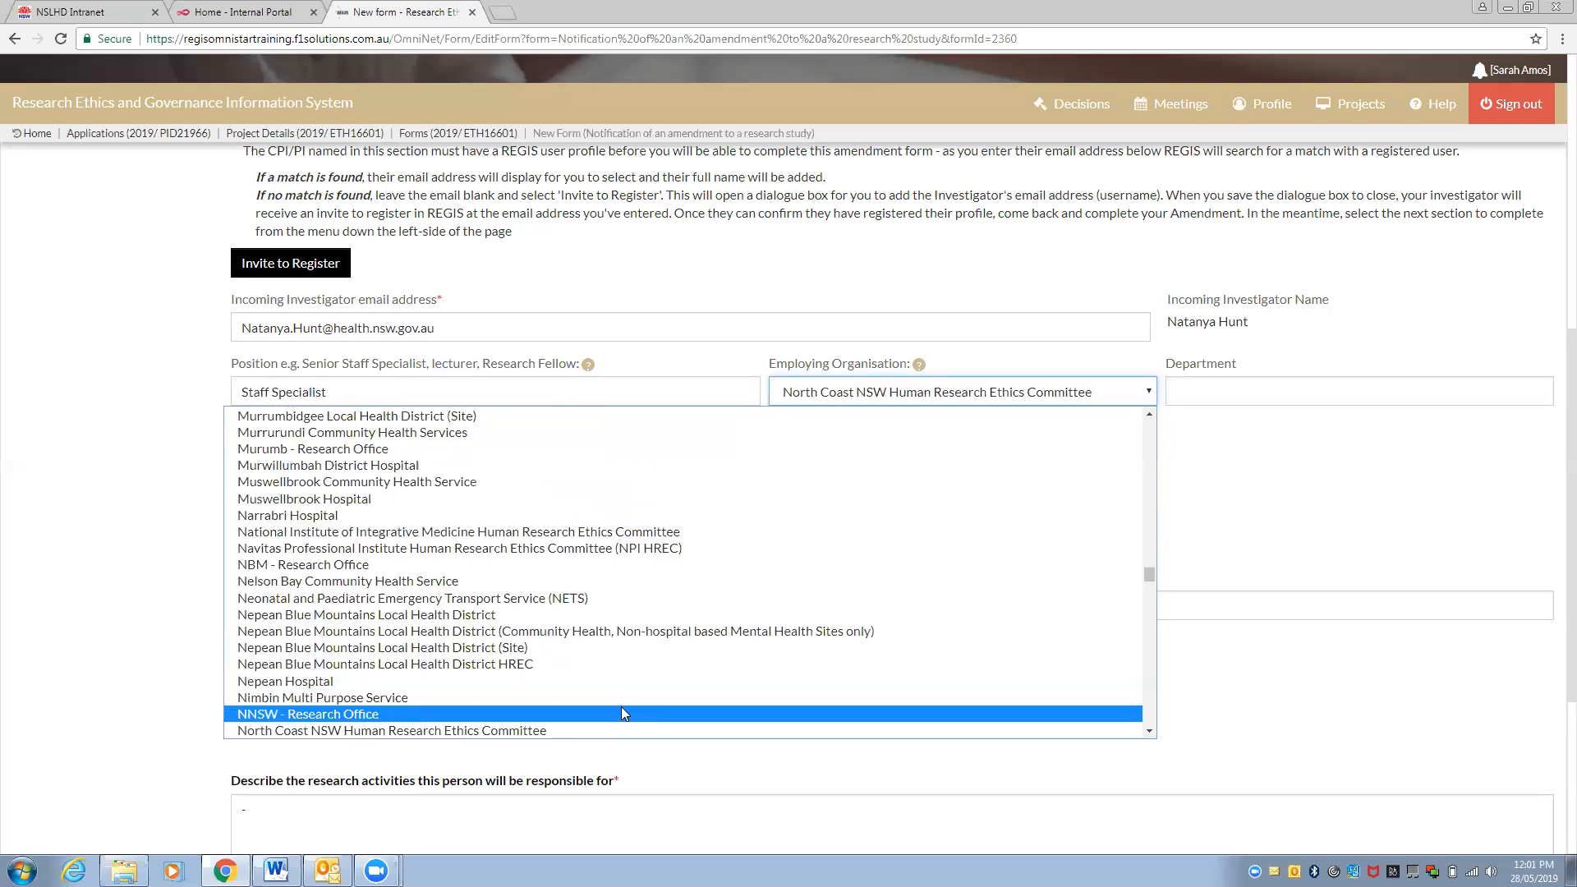
scroll(621, 706, down, 3)
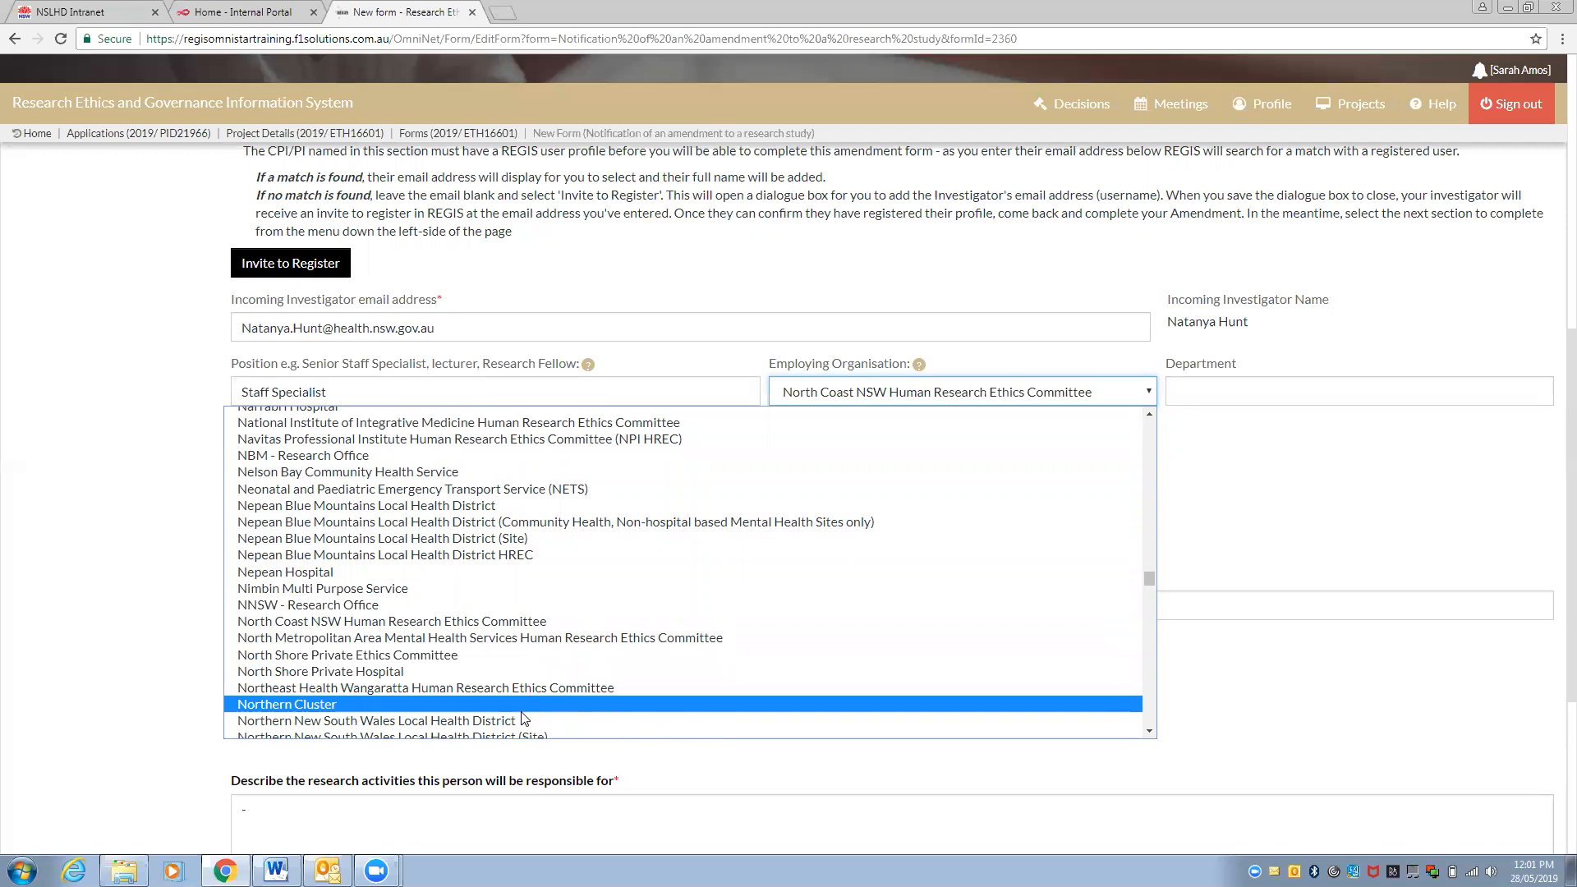
scroll(523, 714, down, 1)
click(476, 698)
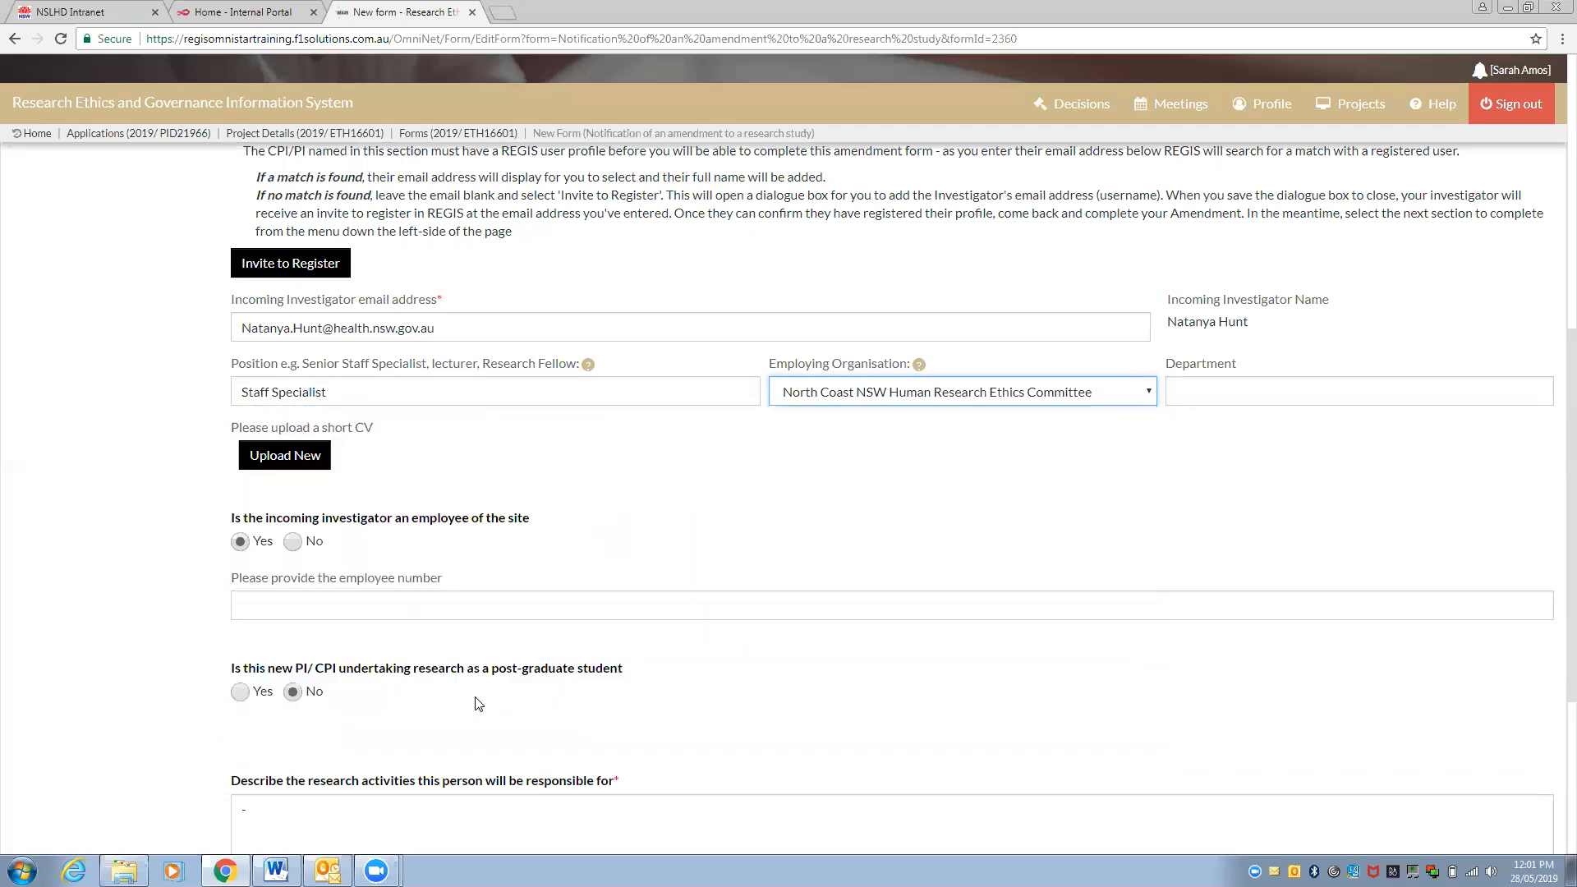
click(1212, 391)
text(Research Department)
scroll(1212, 390, down, 4)
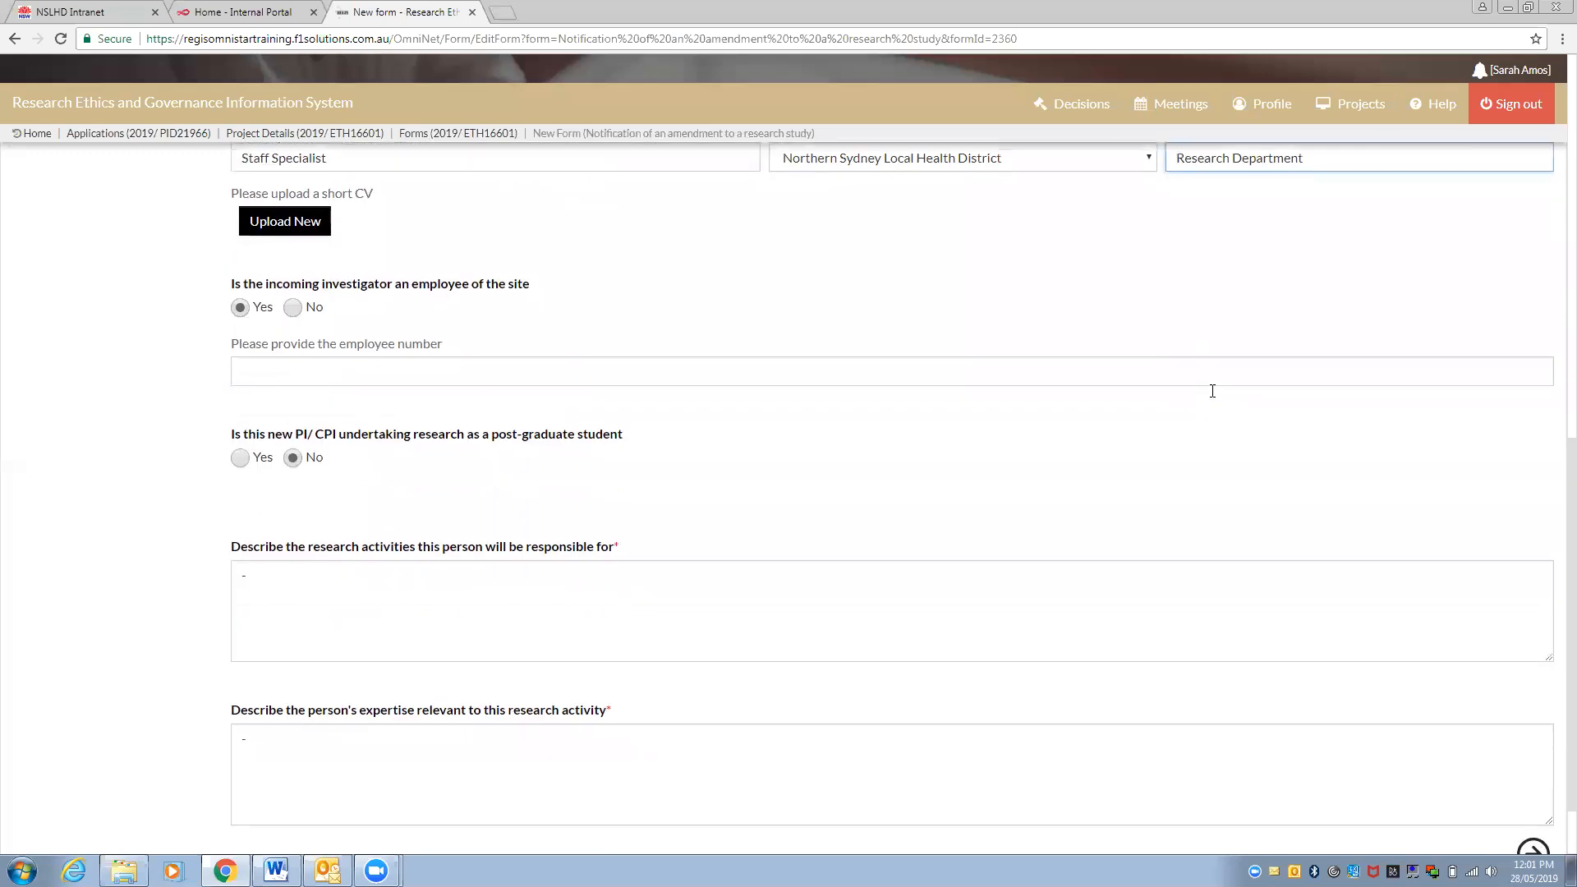
Answer No to research team conflicts of interest and advance to Document upload
click(1533, 762)
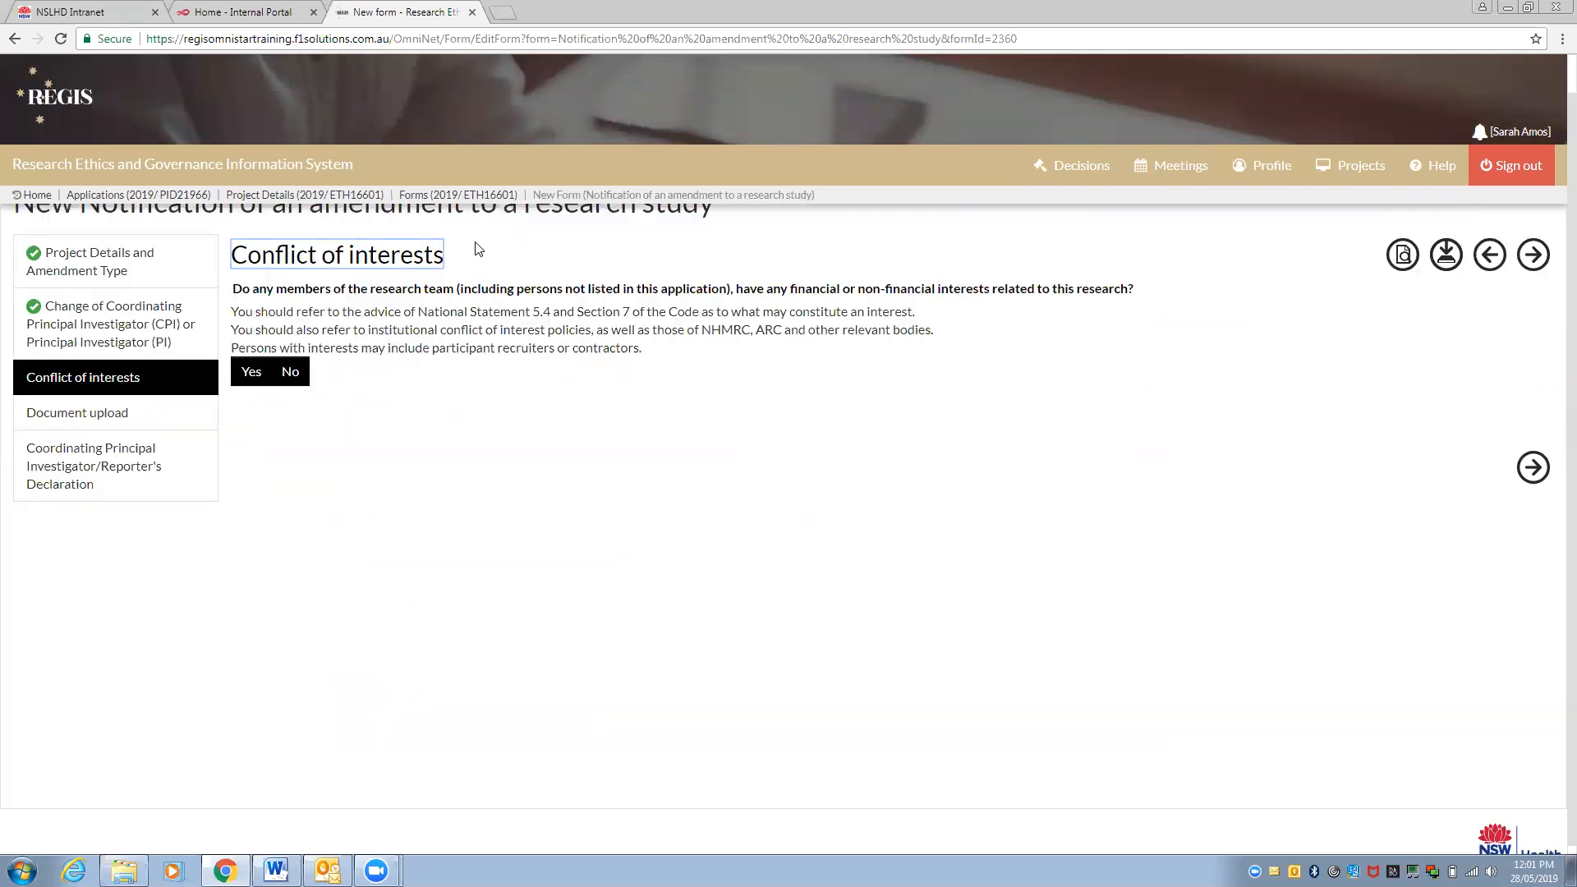
click(295, 384)
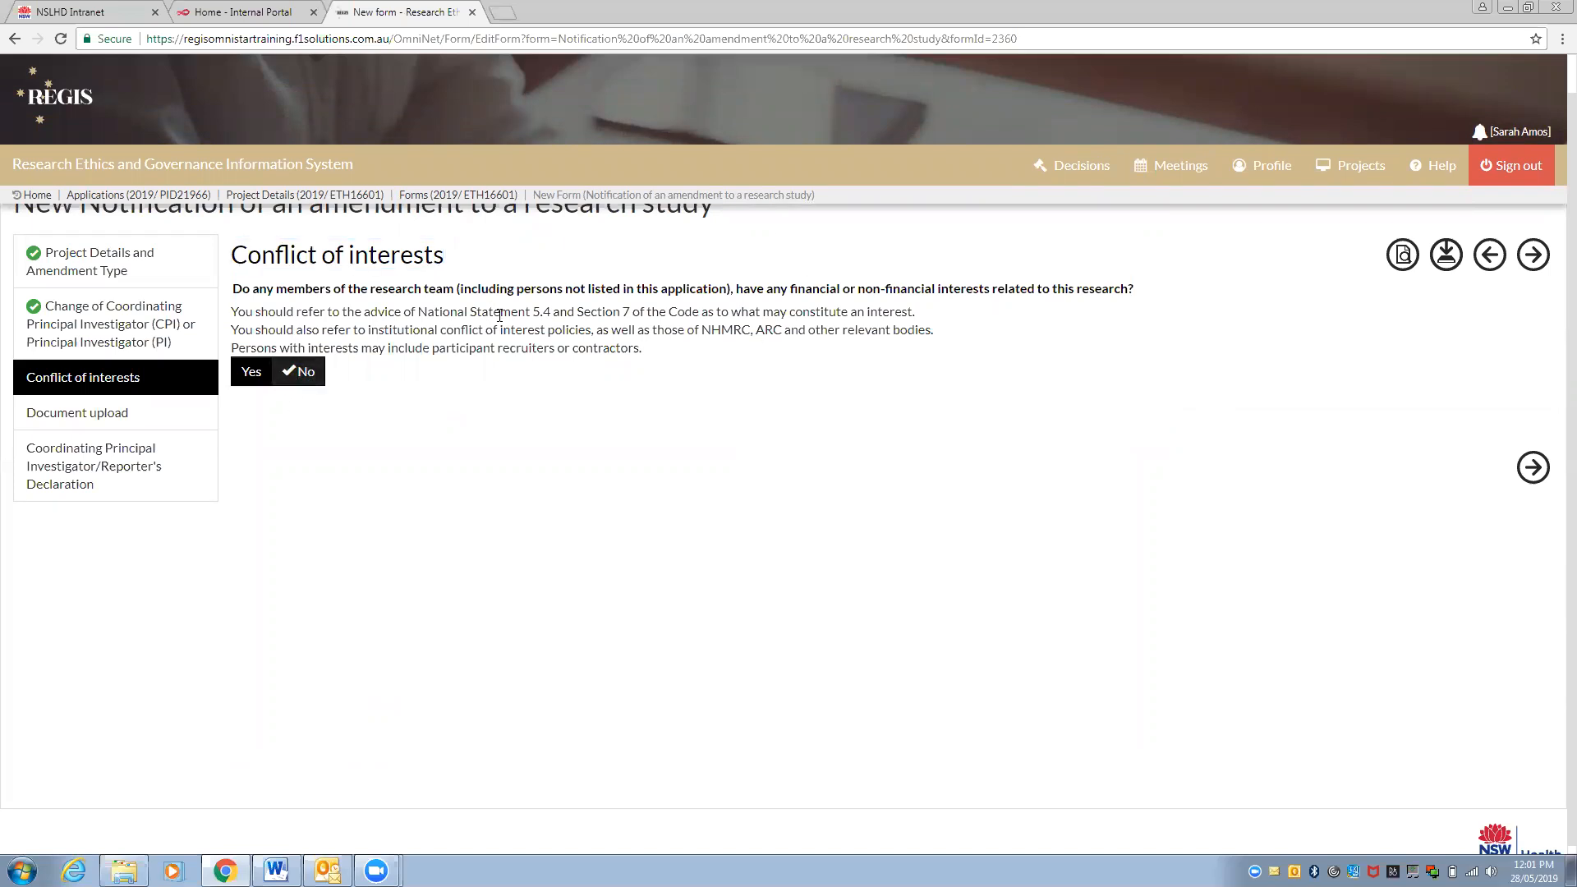
click(1533, 468)
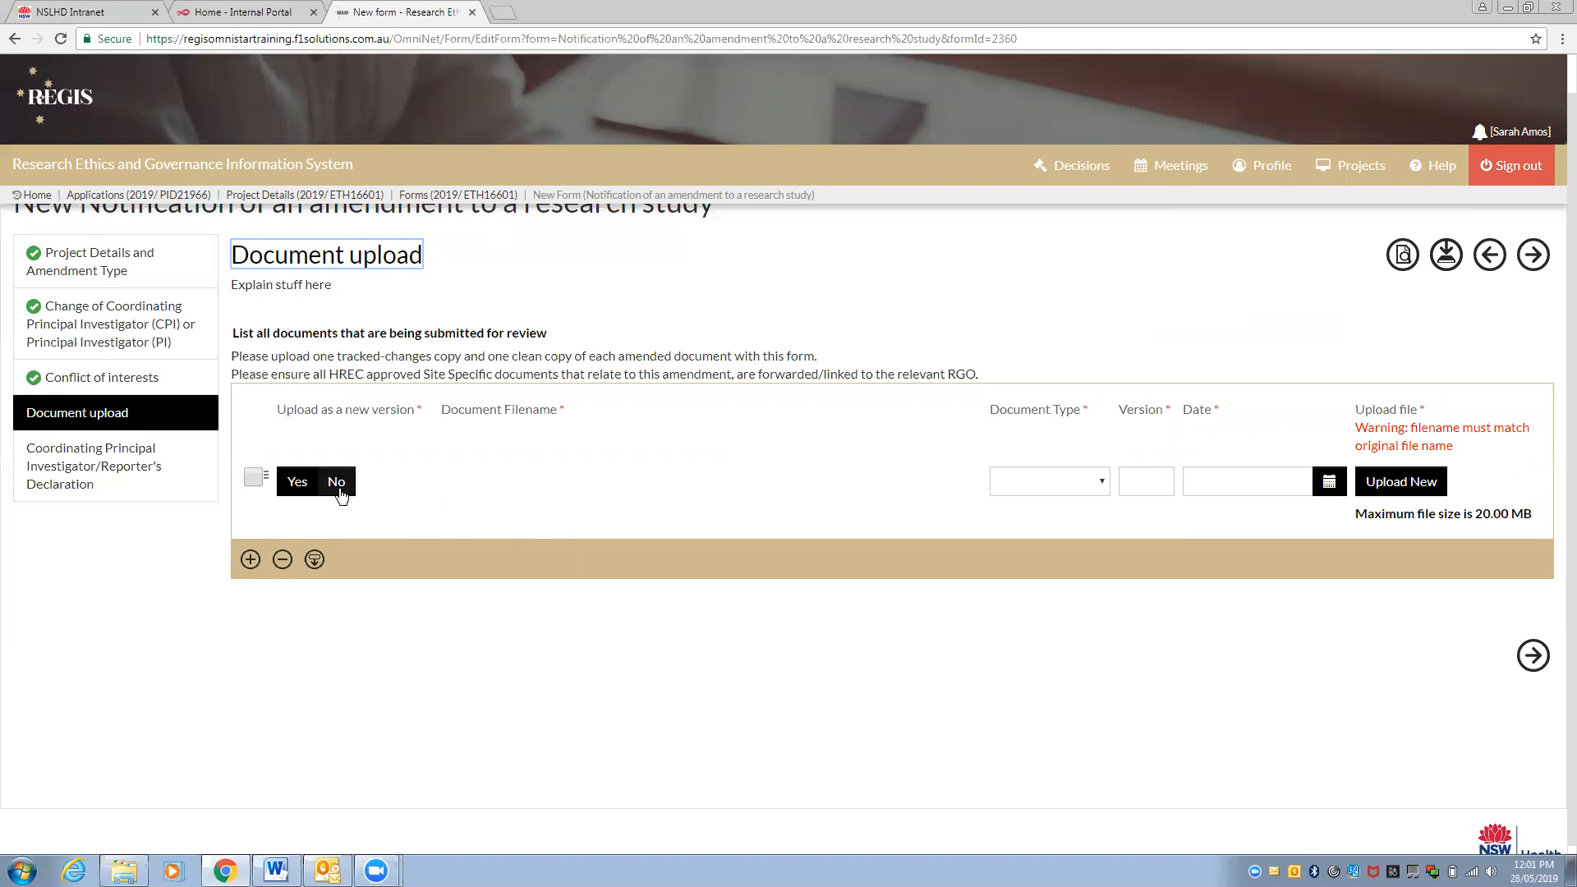
Delete the empty document row, leaving no documents listed, and continue to the CPI/Reporter's Declaration
click(254, 477)
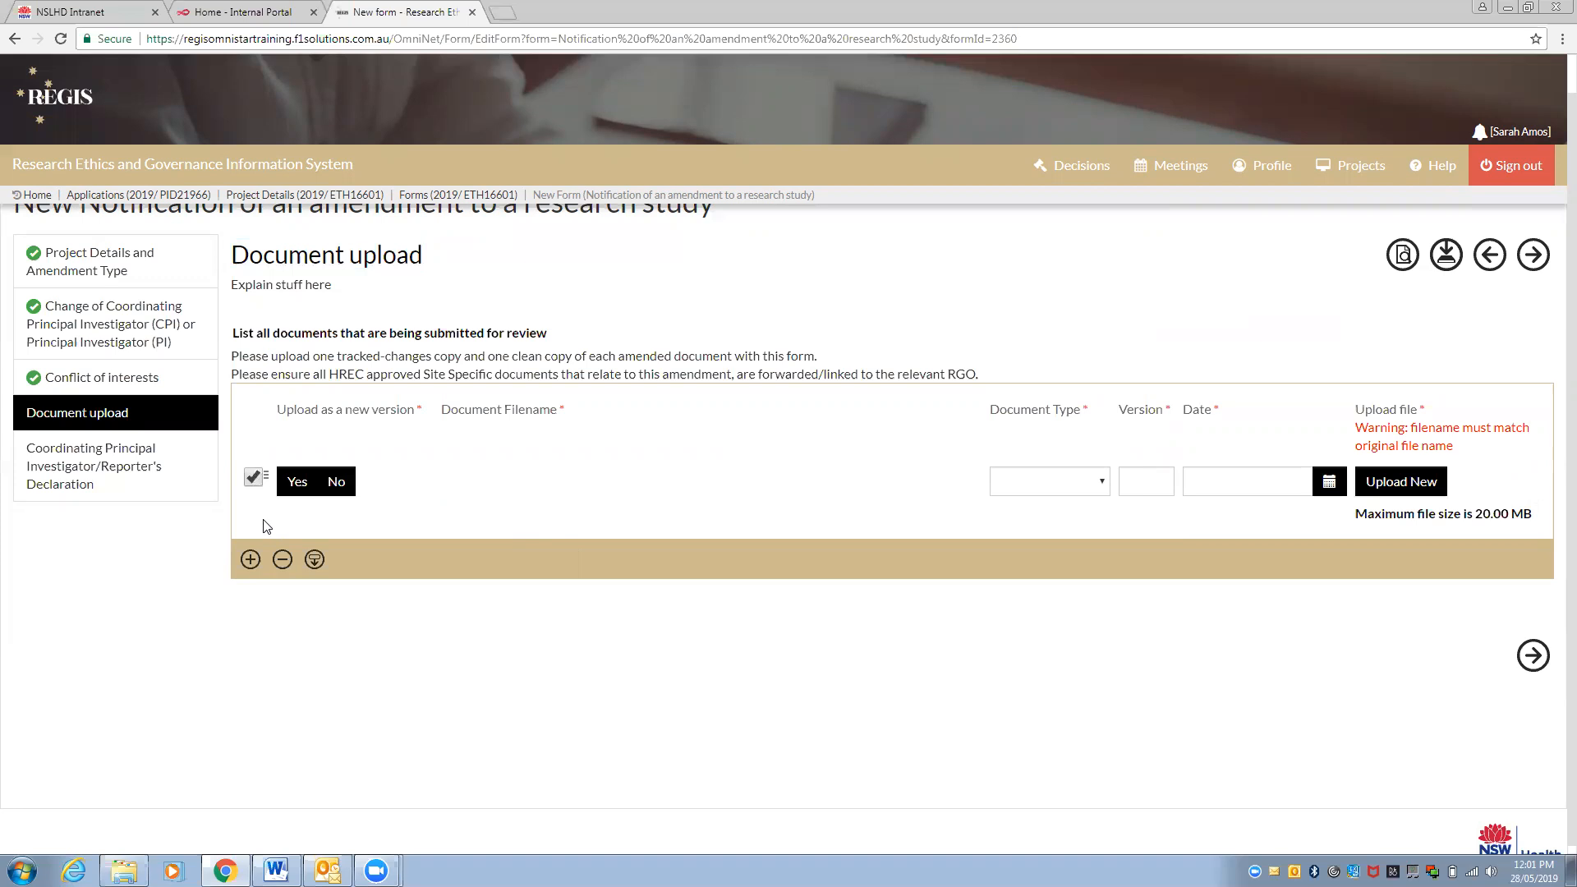
click(282, 561)
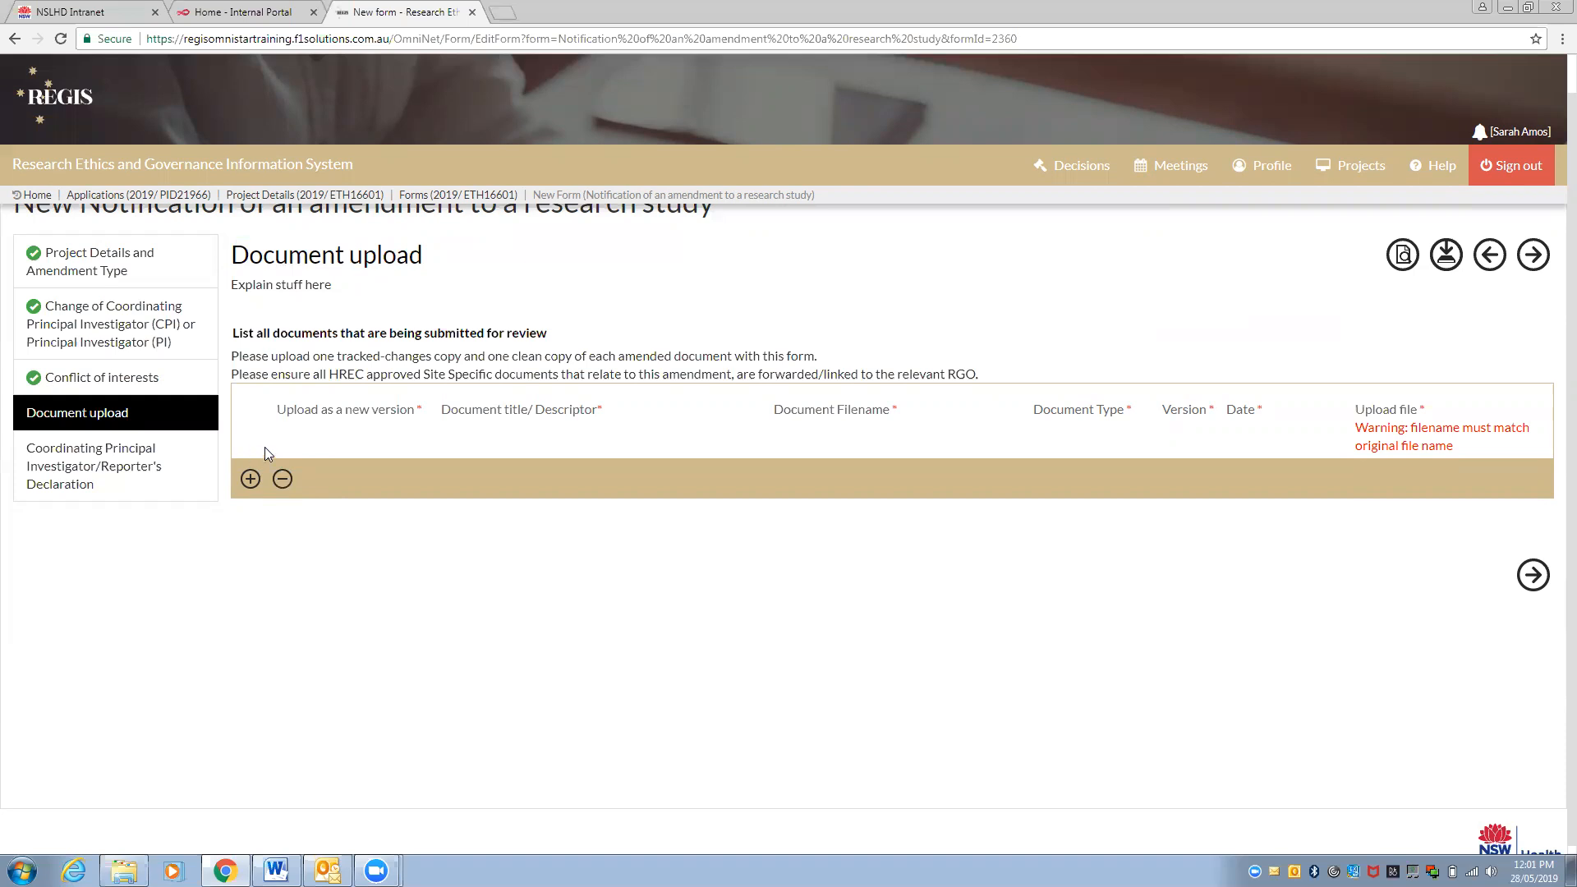
click(1532, 576)
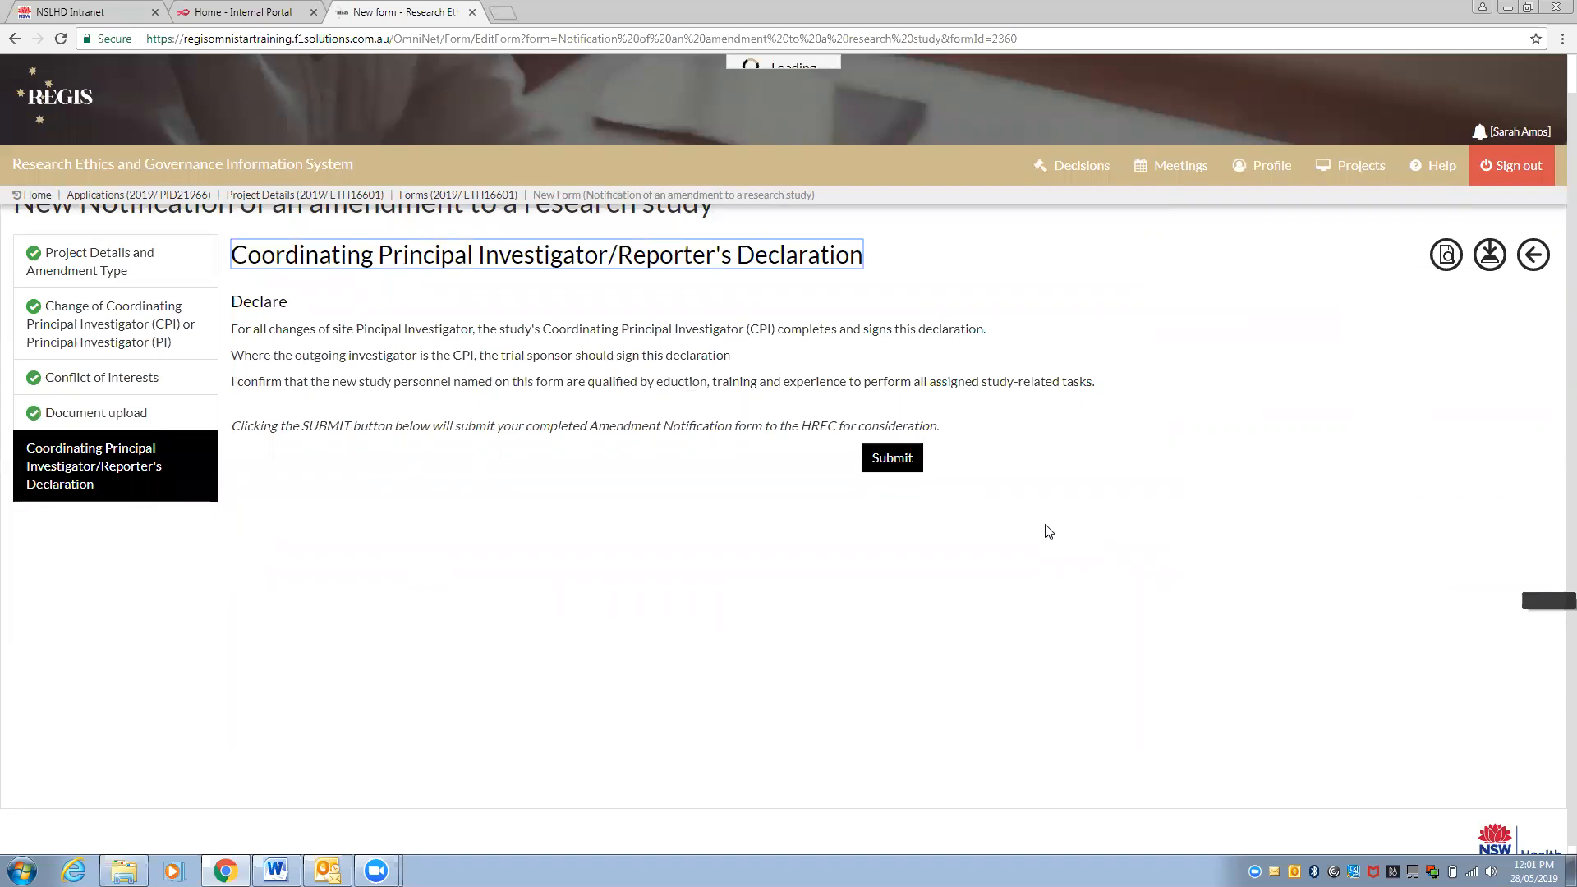